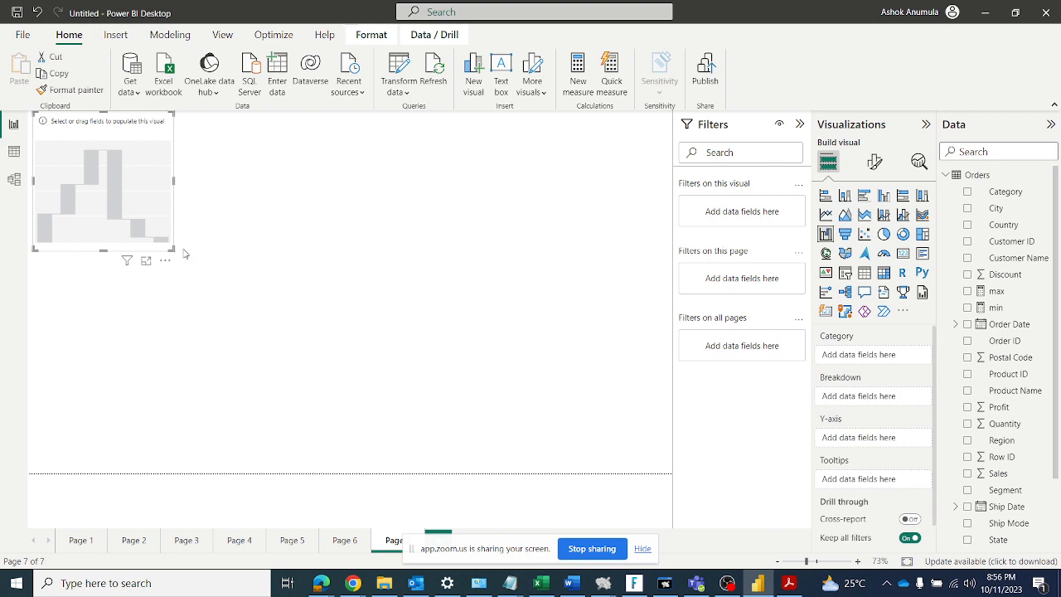
- Enlarge and reposition the blank waterfall chart, and assign Category as its category, Region as breakdown and Sales as Y-axis
drag(173, 249, 373, 354)
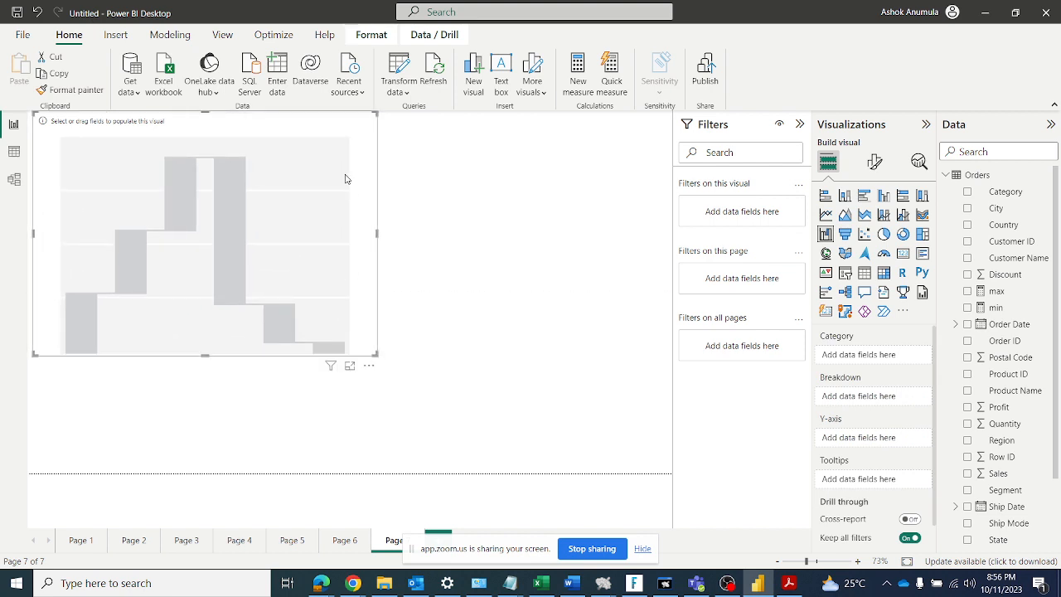
drag(334, 175, 345, 223)
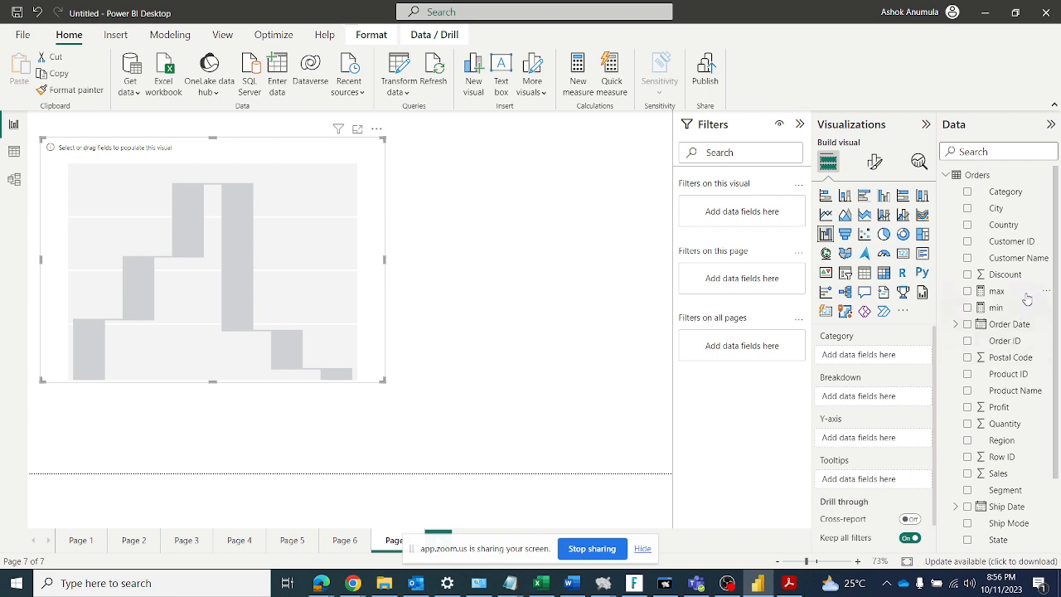
drag(999, 192, 902, 367)
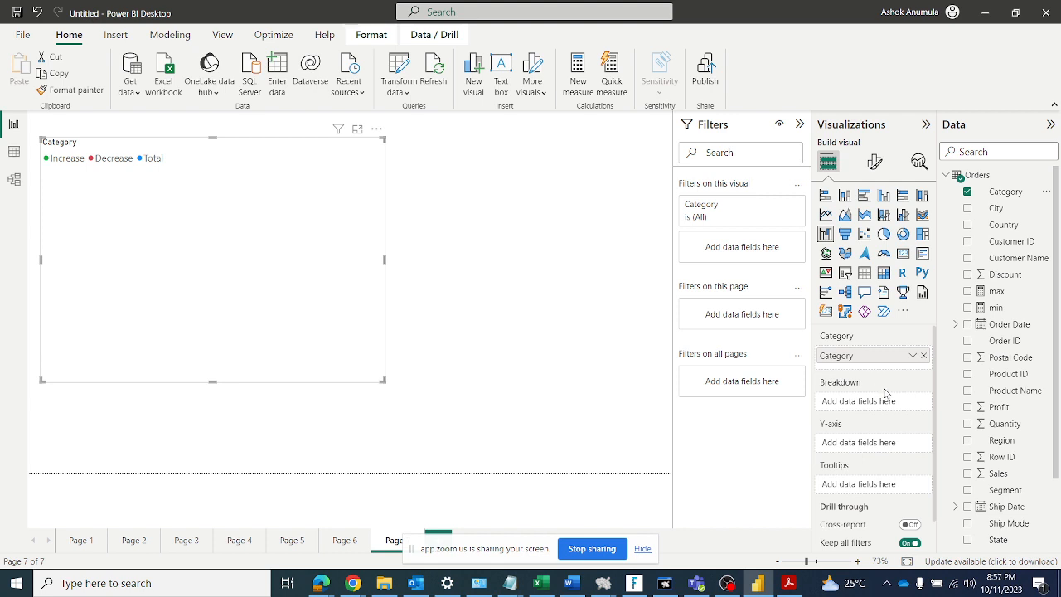
drag(1001, 442, 883, 401)
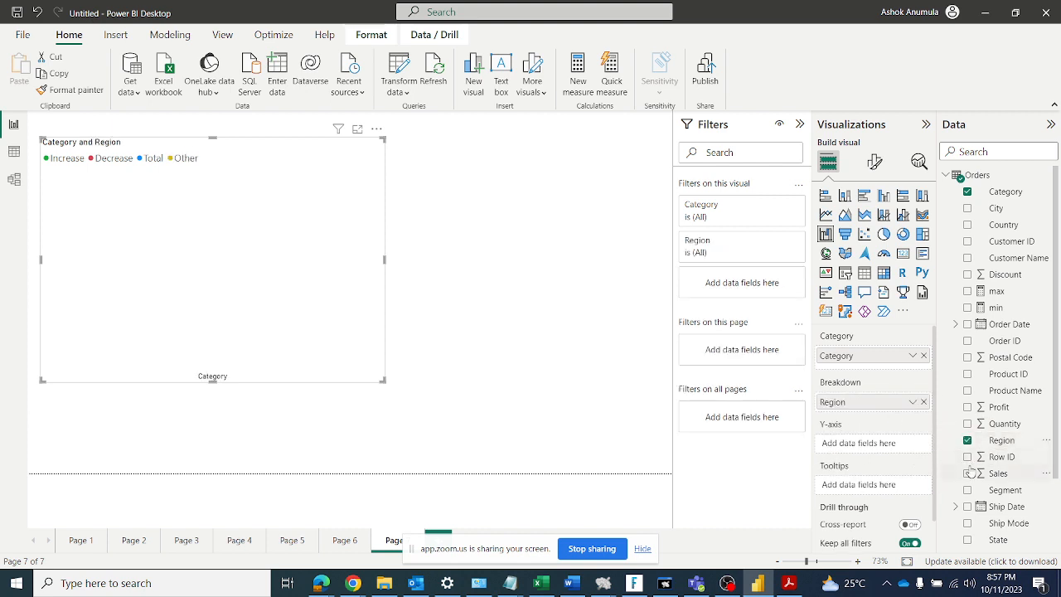
drag(998, 474, 859, 443)
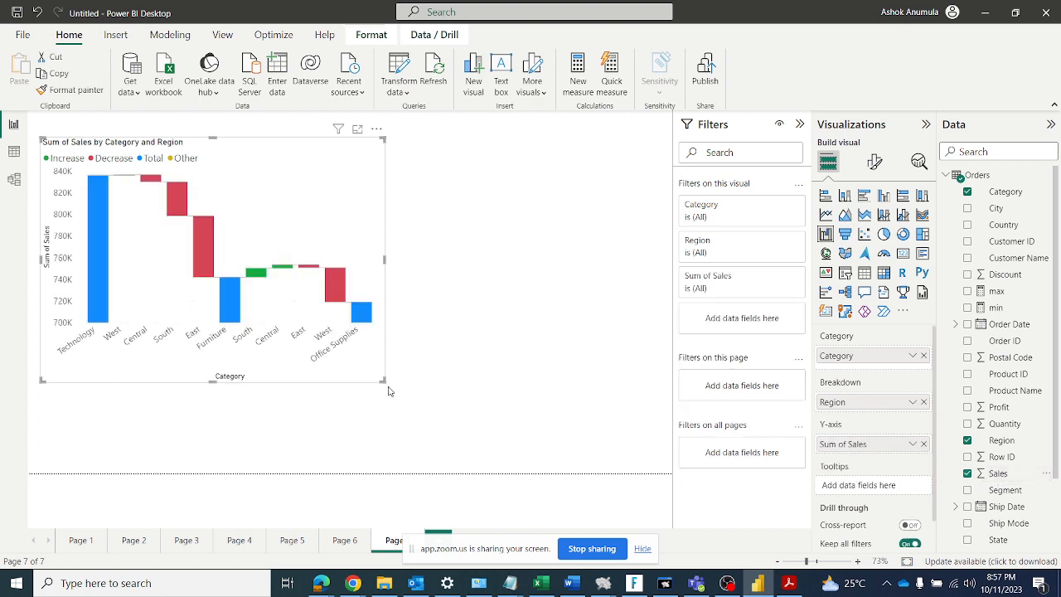
- Enlarge the waterfall chart across most of the page width and turn on its data labels
drag(383, 381, 603, 444)
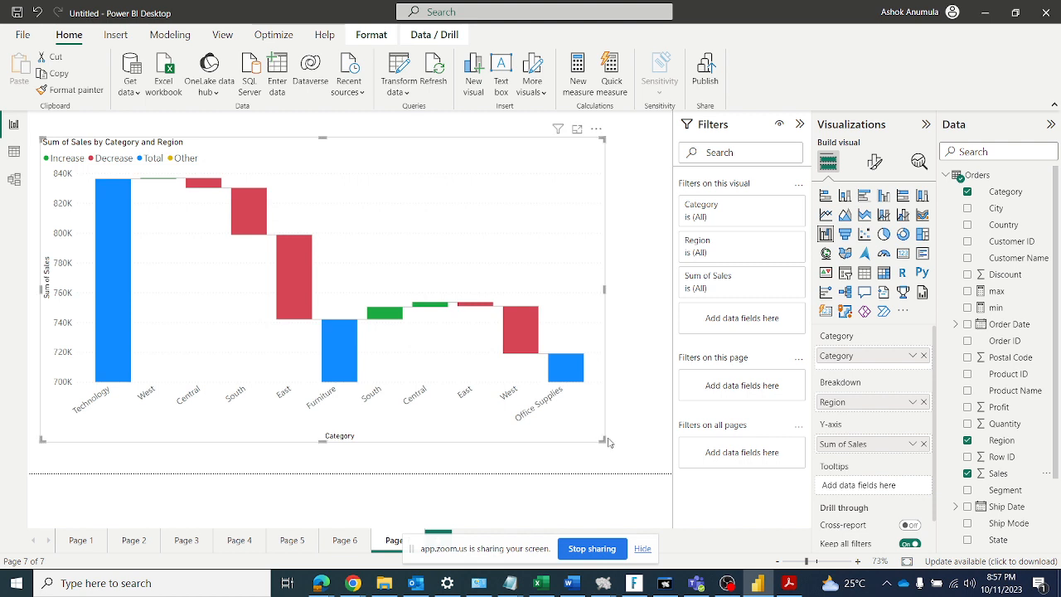
click(876, 163)
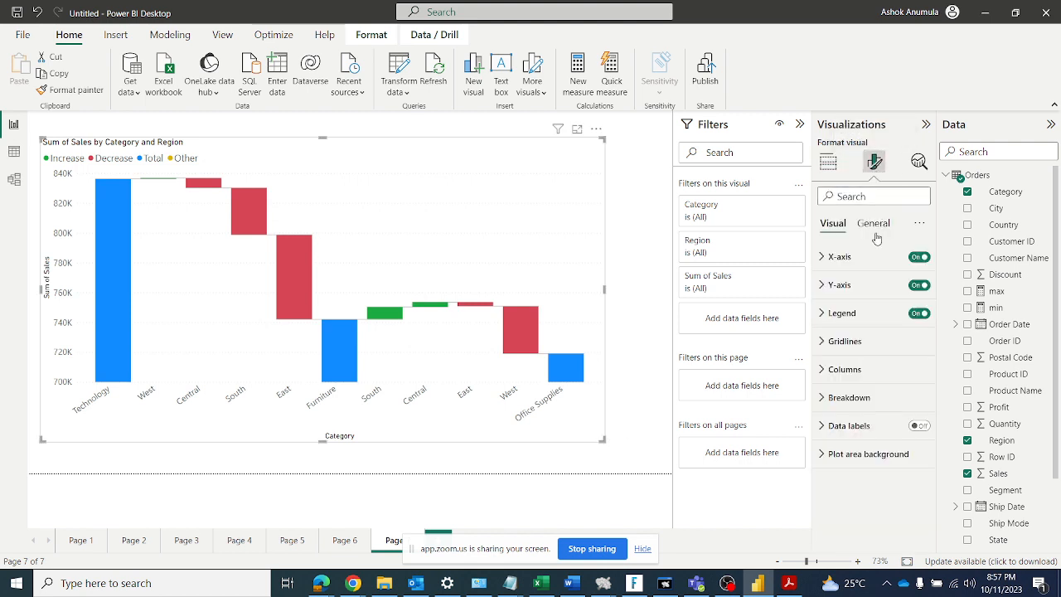
click(922, 428)
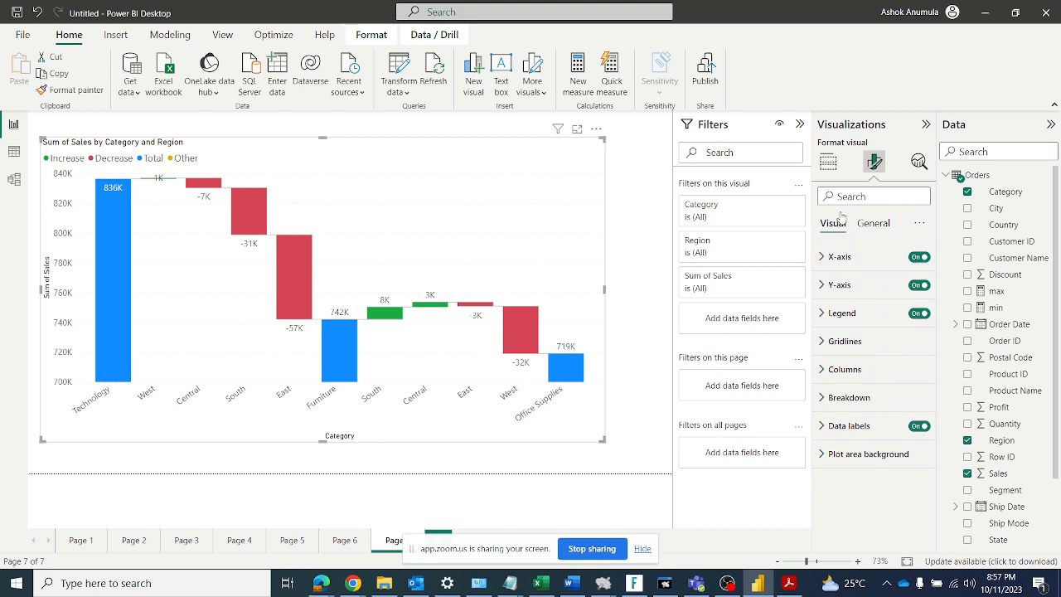
click(827, 162)
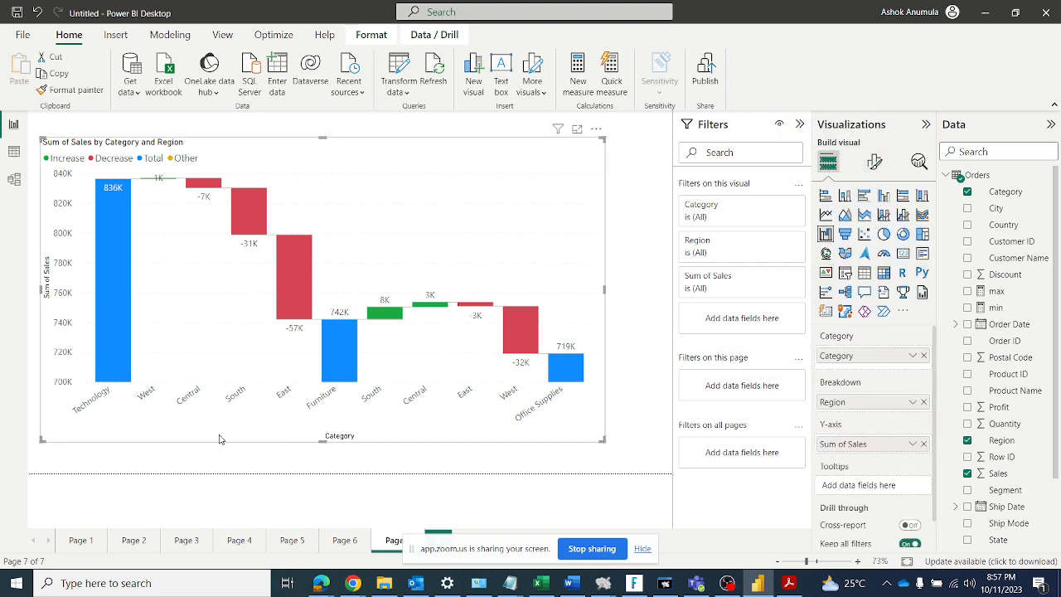
- Mark the Technology, Furniture and Office Supplies axis labels with temporary pen strokes, and clear the marks
drag(86, 412, 107, 402)
drag(321, 405, 345, 388)
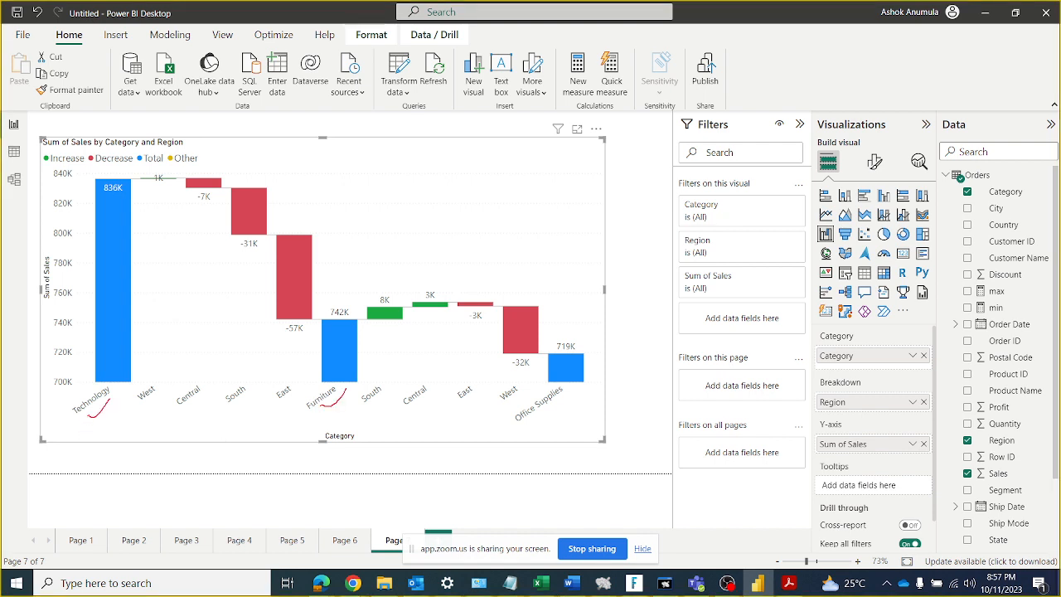
mouse_move(566, 401)
mouse_down()
mouse_move(573, 408)
mouse_move(586, 387)
mouse_up()
key(Escape)
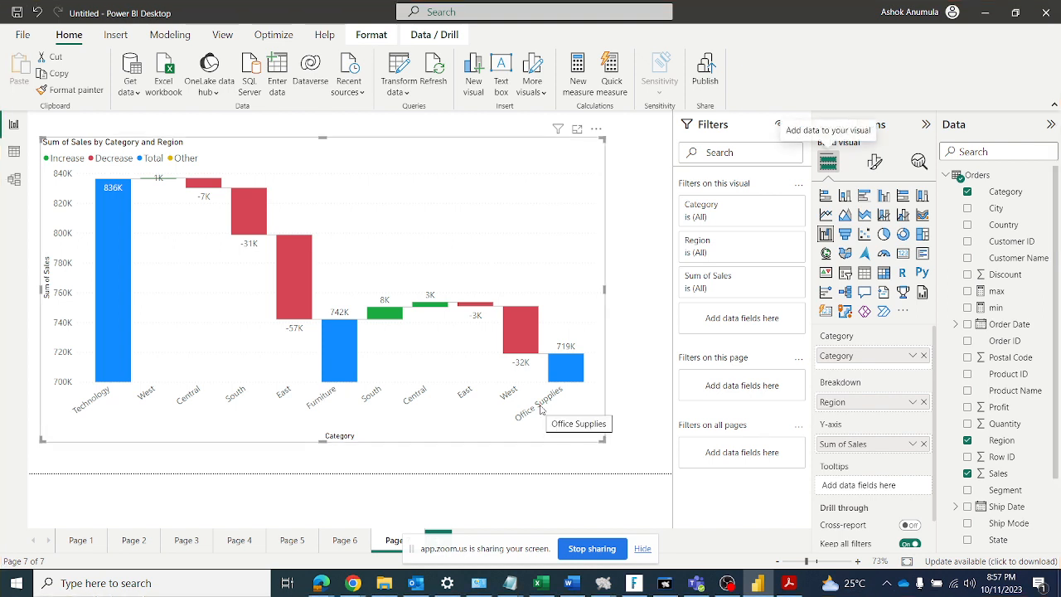
- Mark the Technology and Furniture totals and the regional changes between them with temporary pen strokes
key(ctrl+2)
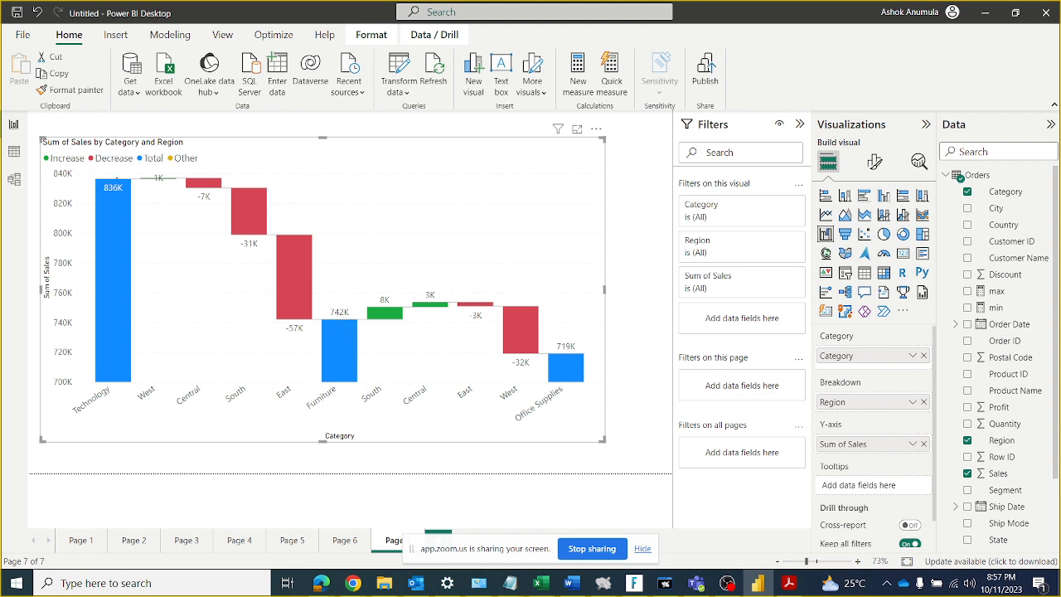
mouse_move(123, 178)
mouse_down()
mouse_move(94, 195)
mouse_move(132, 184)
mouse_up()
mouse_move(343, 304)
mouse_down()
mouse_move(324, 312)
mouse_move(350, 320)
mouse_move(358, 307)
mouse_up()
drag(147, 167, 169, 158)
mouse_move(205, 170)
mouse_down()
mouse_move(233, 156)
mouse_move(279, 170)
mouse_up()
drag(292, 230, 317, 211)
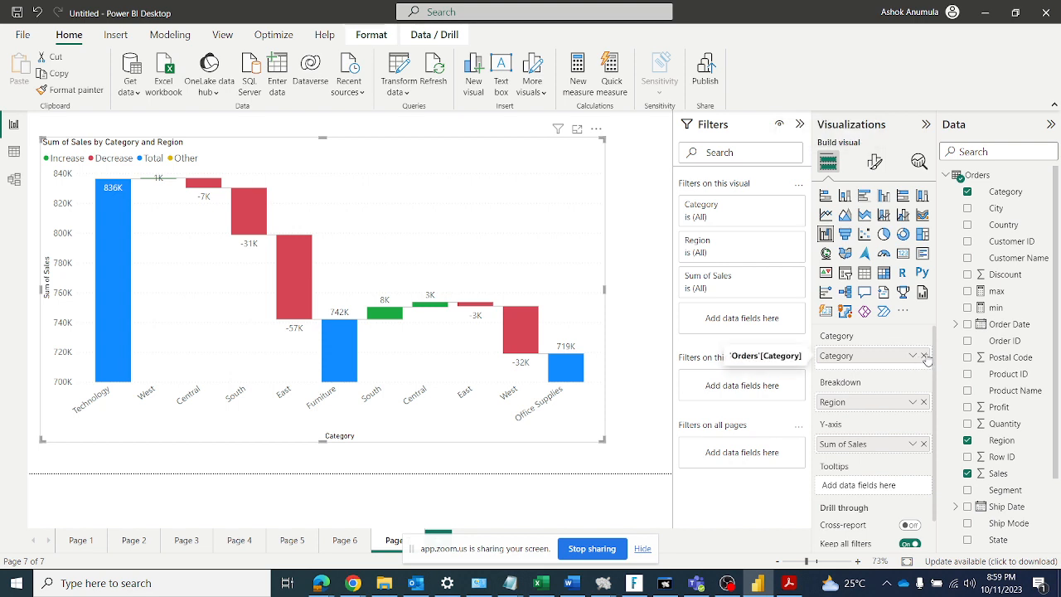
- Replace Category with Order Date as the waterfall chart's category field, keeping Region as the breakdown
click(924, 356)
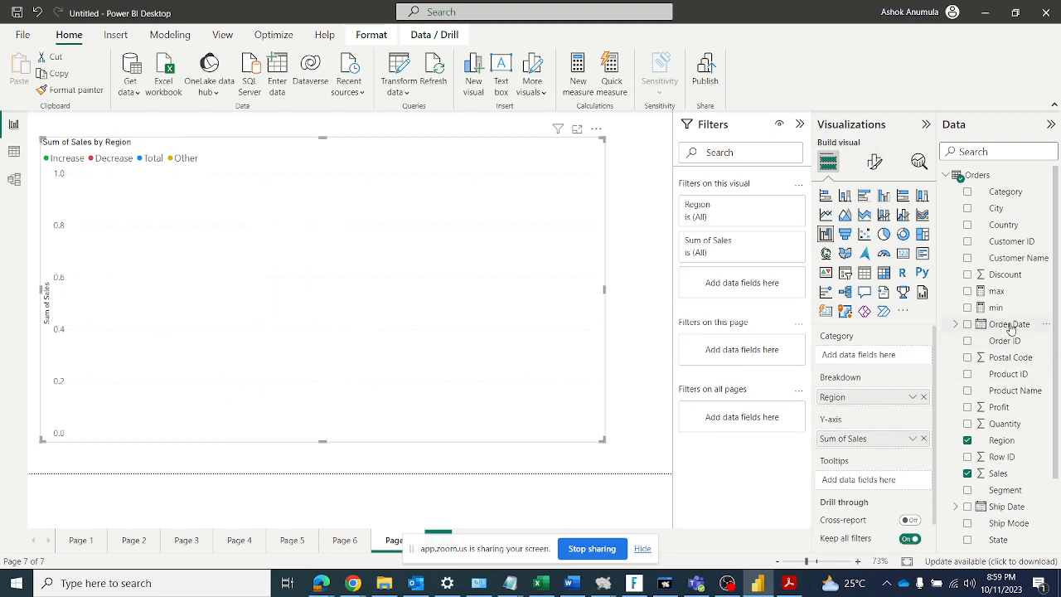
drag(1010, 329, 870, 356)
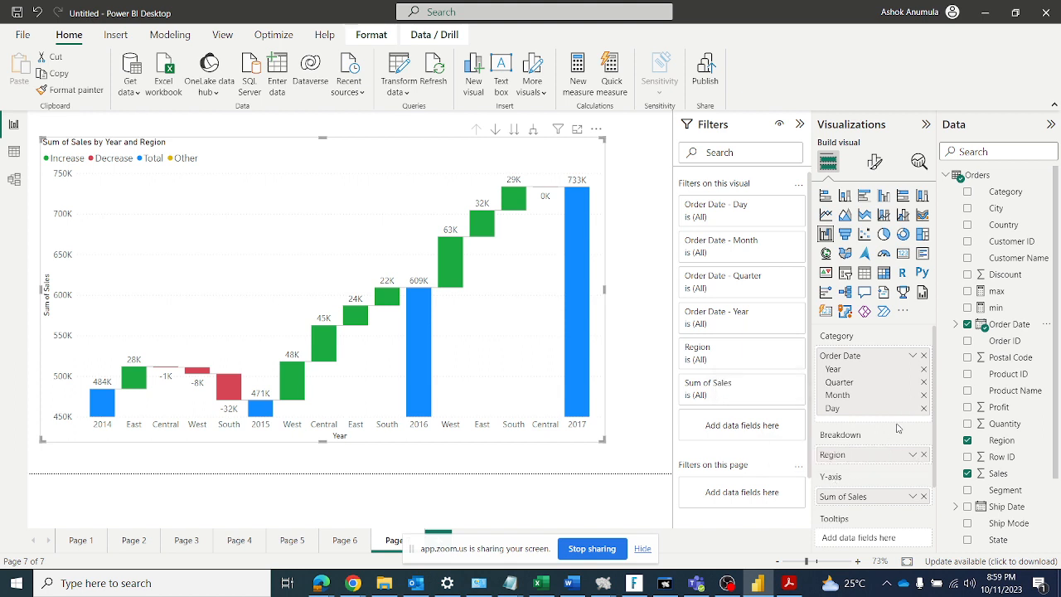
scroll(929, 397, down, 1)
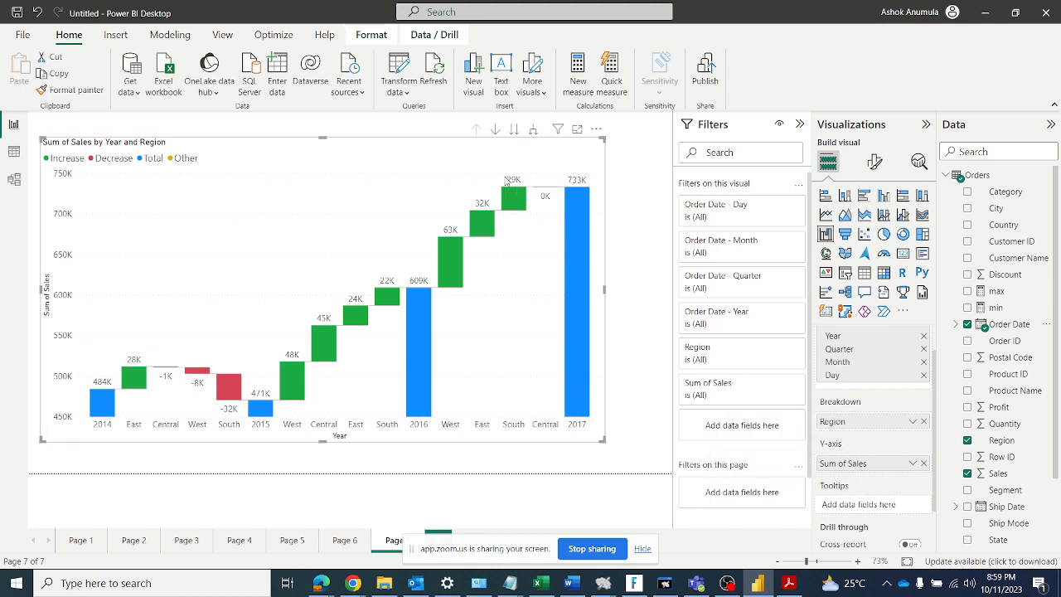
- Mark the 2014 and 2015 sales totals on the chart with temporary pen strokes, and clear the marks
mouse_move(518, 201)
drag(88, 369, 116, 358)
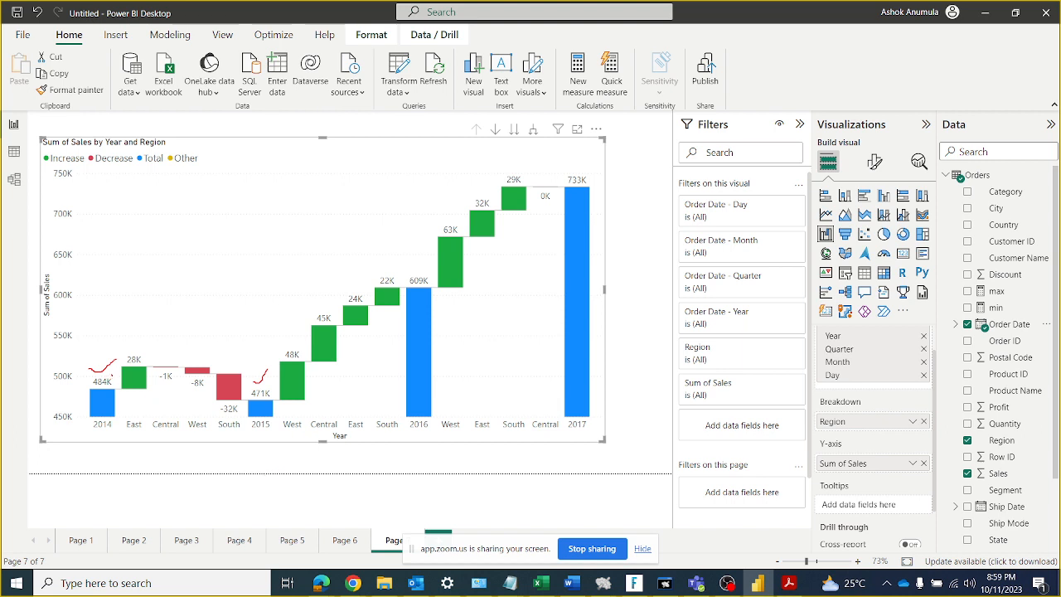
mouse_move(111, 371)
mouse_down()
mouse_move(82, 383)
mouse_move(117, 380)
mouse_up()
mouse_move(267, 384)
mouse_down()
mouse_move(244, 396)
mouse_move(273, 396)
mouse_up()
key(Escape)
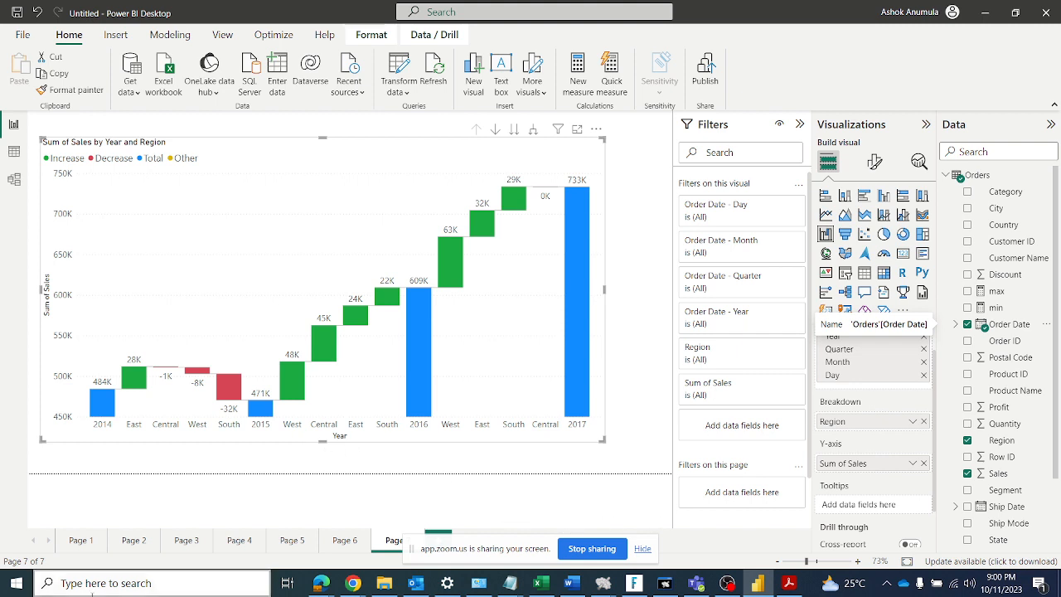
- Search Windows for the Calculator app and open it beside the chart
click(16, 585)
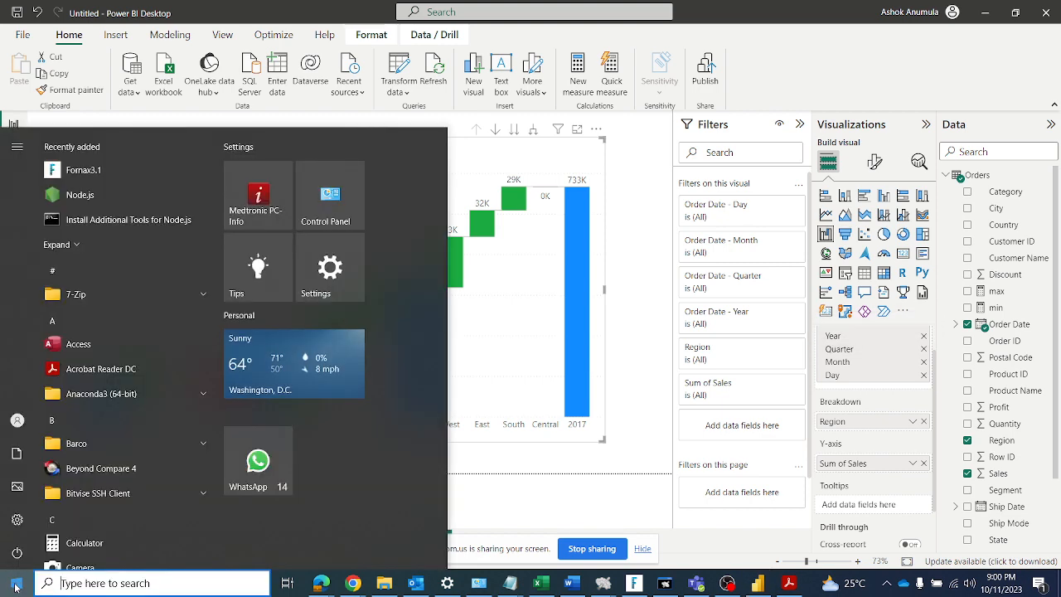
click(16, 586)
click(16, 586)
text(calculator)
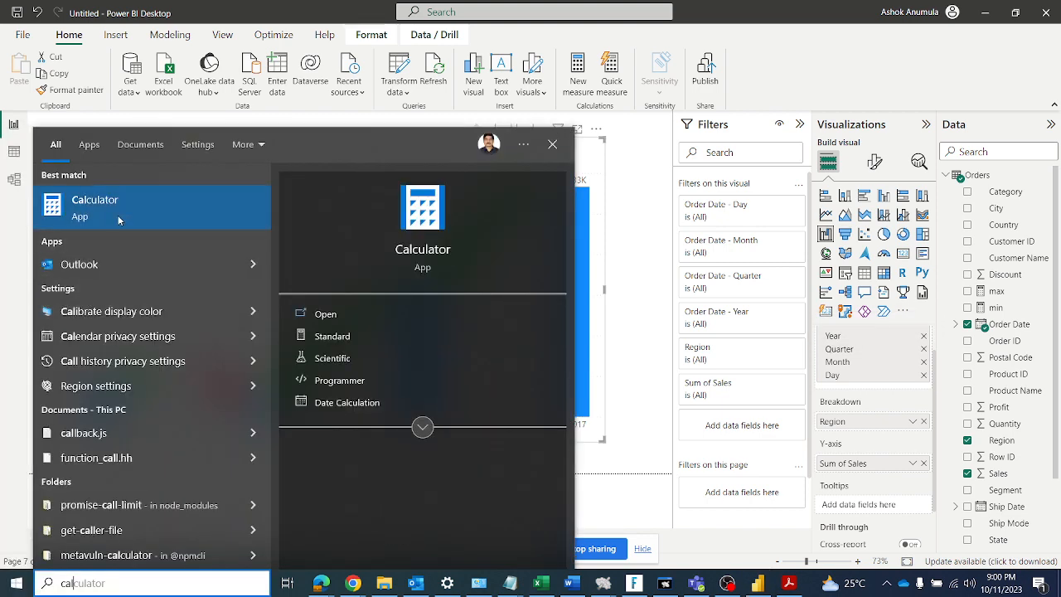
click(197, 218)
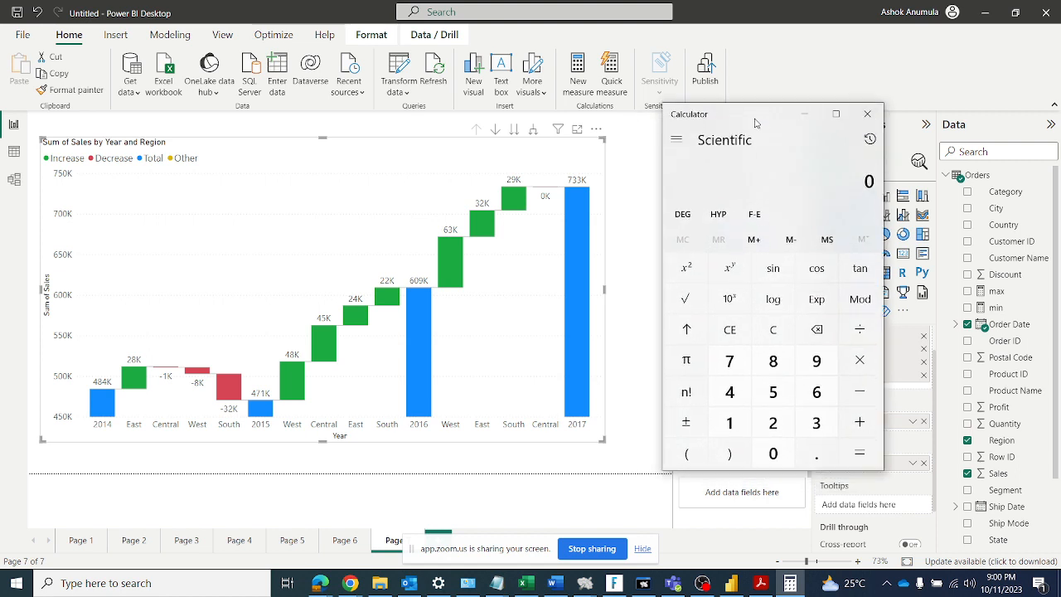
- Calculate the difference between the 2014 and 2015 totals as 484 − 471 in Calculator
click(729, 391)
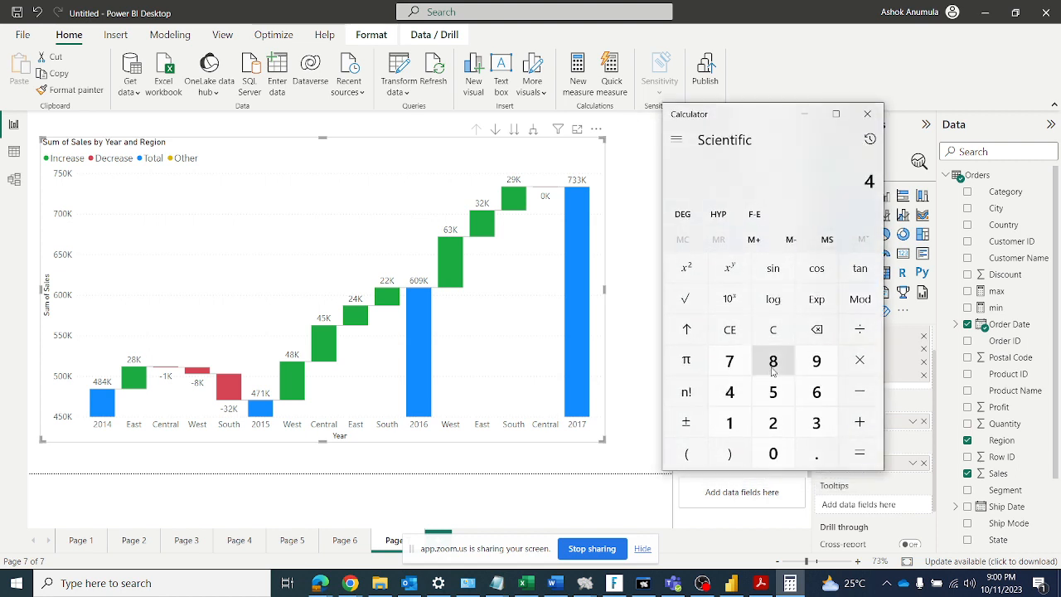
click(772, 360)
click(729, 391)
click(859, 391)
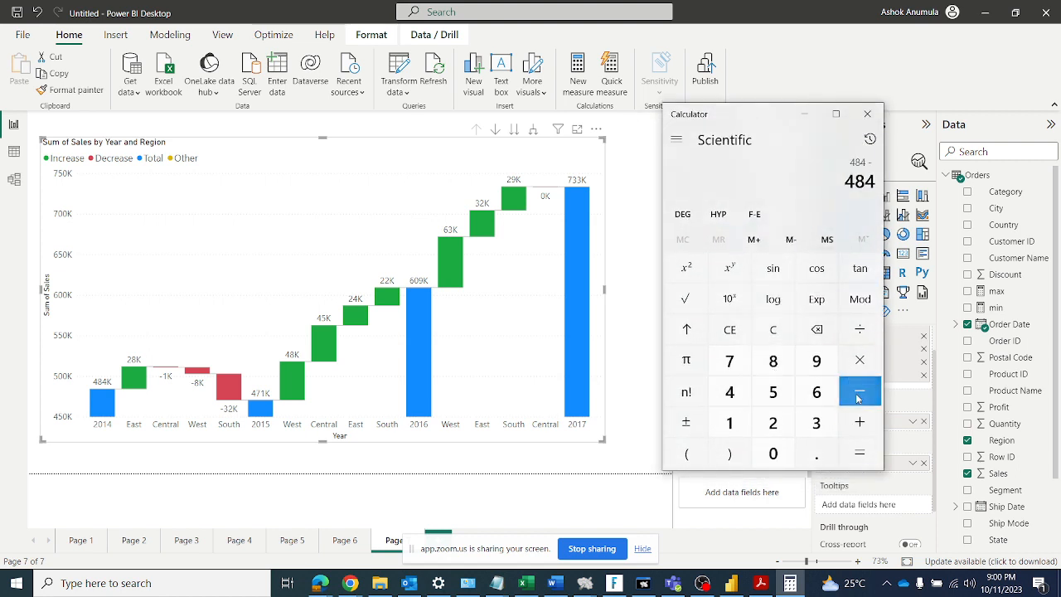
click(729, 391)
click(729, 360)
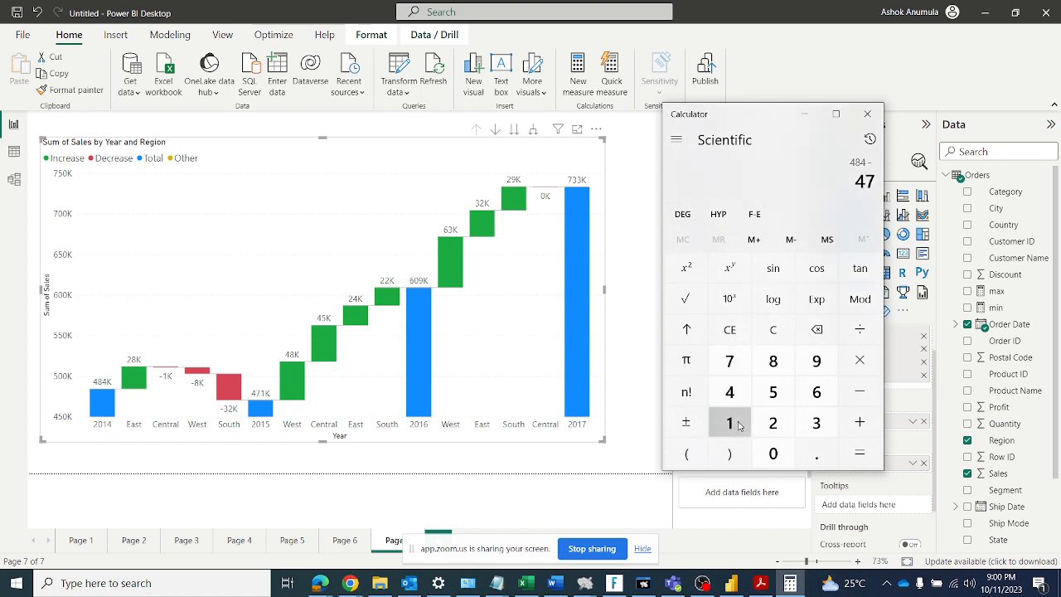
click(729, 423)
click(853, 449)
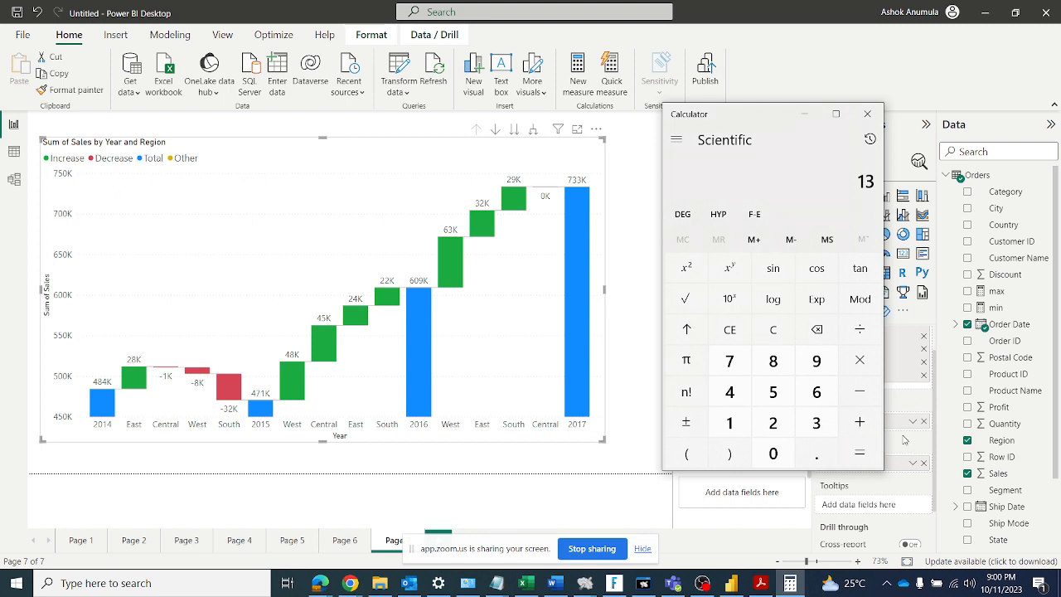
- Clear the calculation and compute the combined regional changes between 2014 and 2015 as 28 − 1 − 8 − 32
click(768, 330)
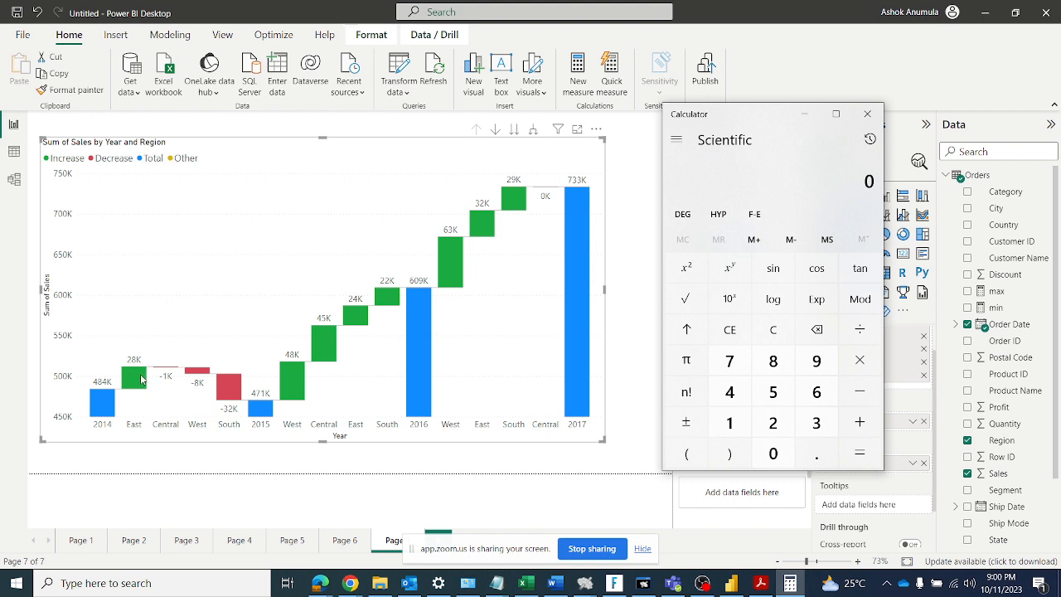
click(773, 422)
click(775, 370)
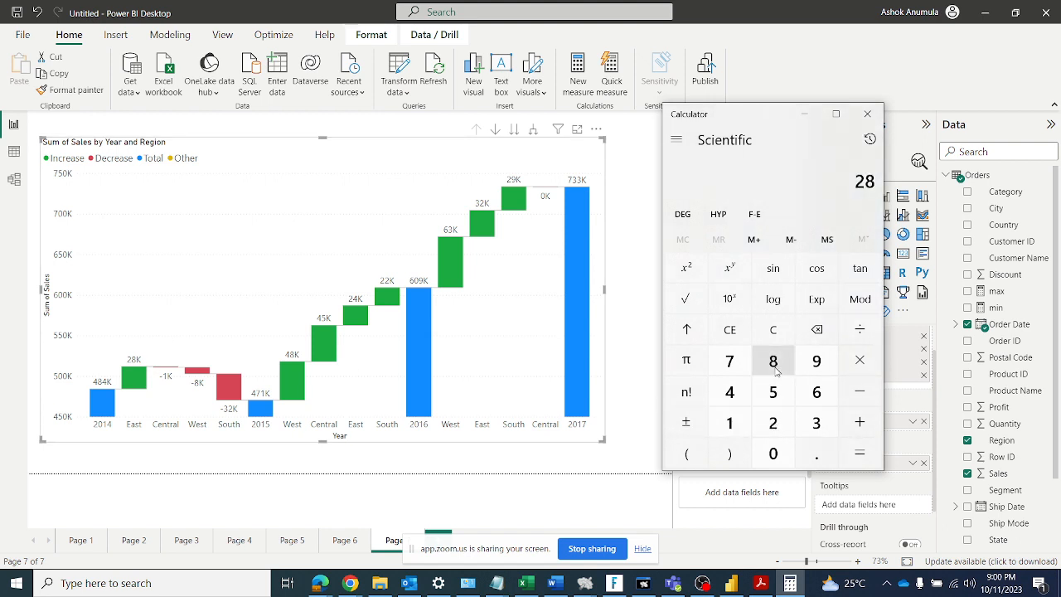
click(857, 396)
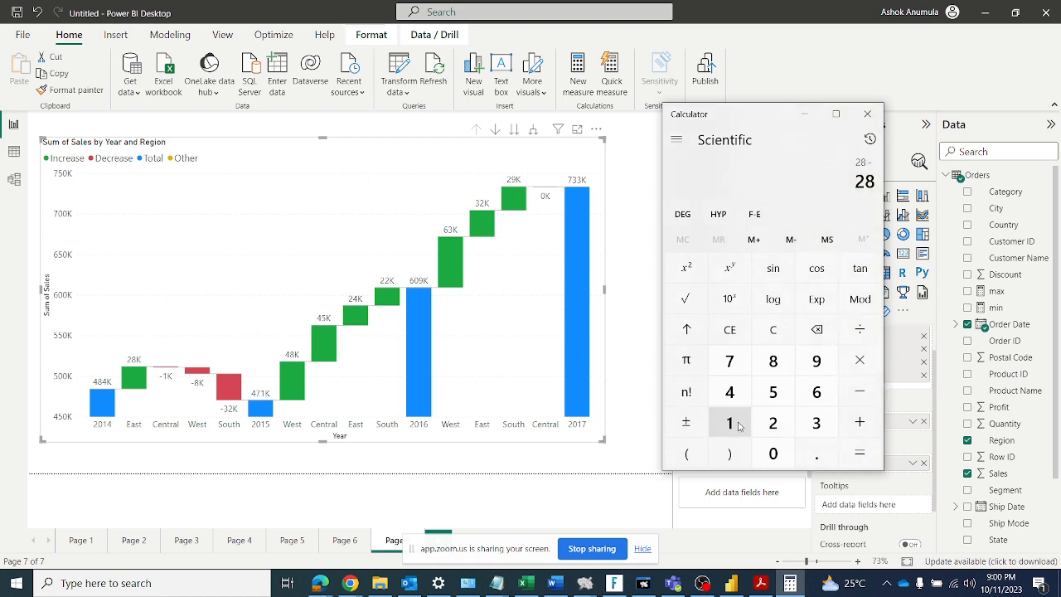
click(737, 425)
click(860, 391)
click(781, 370)
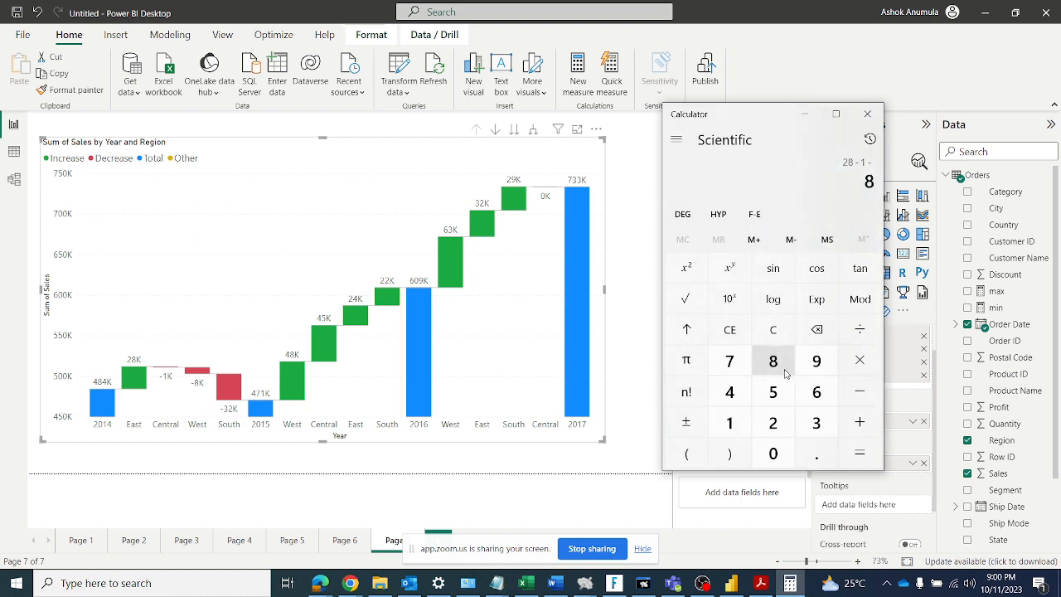
click(858, 390)
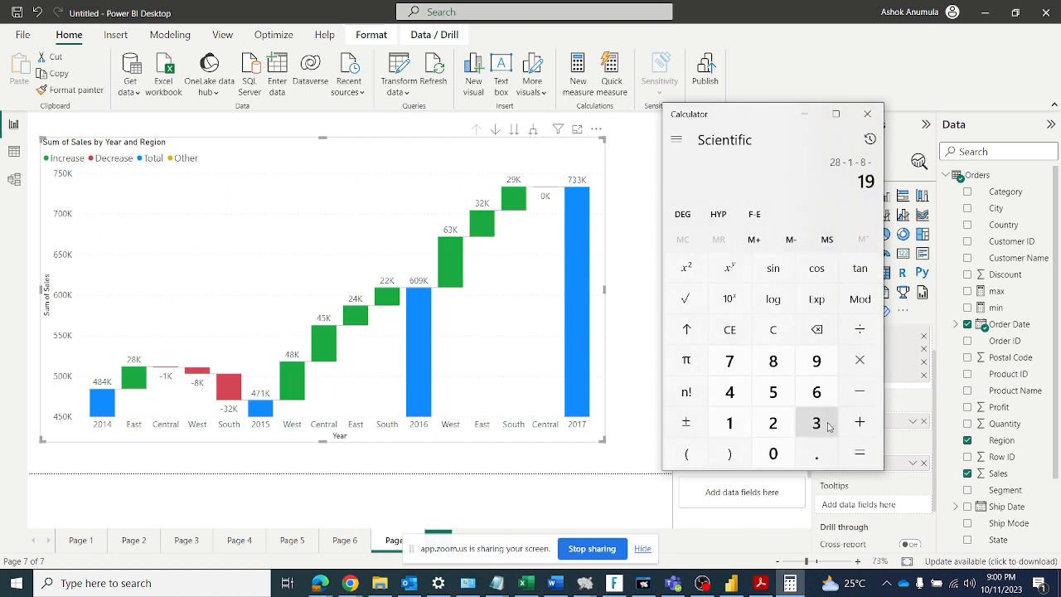
click(827, 425)
click(773, 424)
click(863, 454)
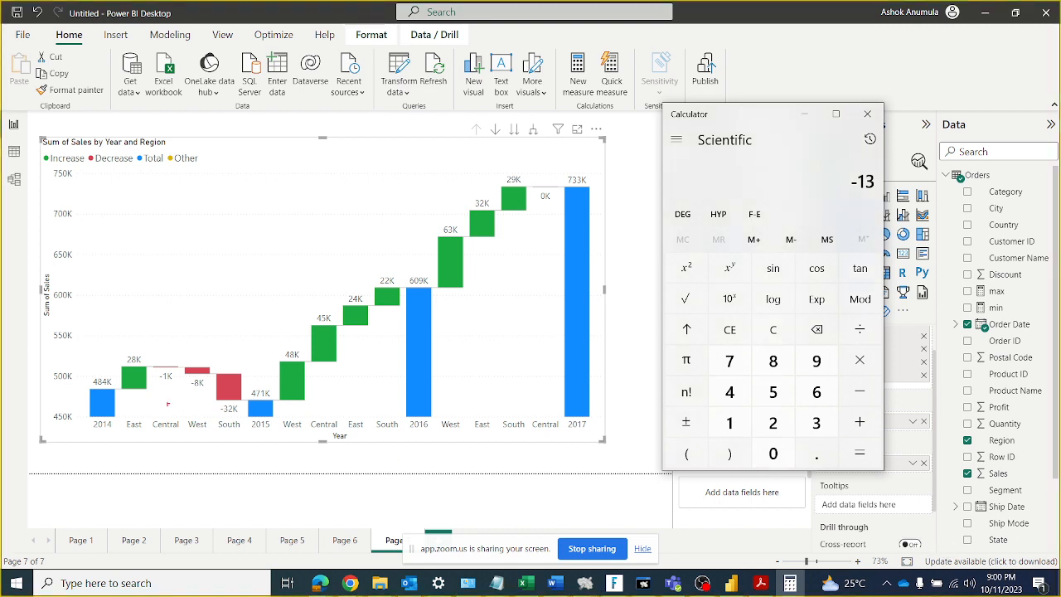
- Mark the regional changes leading to the 2015 and 2016 totals with temporary pen strokes, and minimize Calculator
mouse_move(118, 357)
mouse_down()
mouse_move(182, 340)
mouse_move(233, 361)
mouse_up()
mouse_move(269, 393)
mouse_down()
mouse_move(252, 383)
mouse_move(249, 404)
mouse_move(277, 385)
mouse_up()
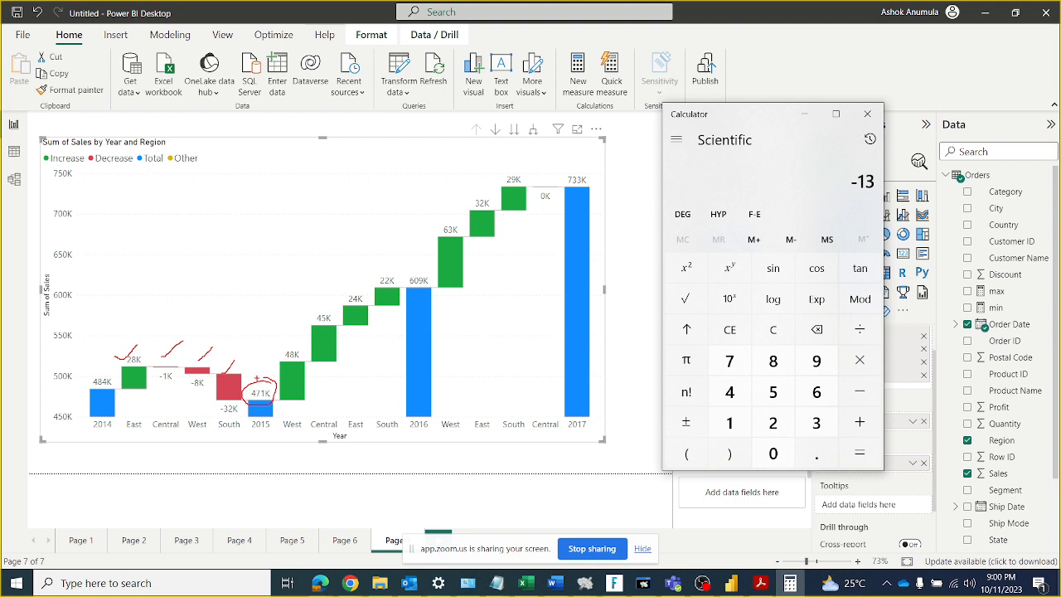
drag(253, 371, 272, 359)
drag(408, 266, 424, 257)
mouse_move(287, 354)
mouse_down()
mouse_move(295, 321)
mouse_move(356, 277)
mouse_move(382, 279)
mouse_move(387, 263)
mouse_up()
mouse_move(151, 367)
mouse_down()
mouse_move(131, 357)
mouse_move(155, 390)
mouse_move(159, 364)
mouse_move(217, 348)
mouse_move(232, 415)
mouse_move(217, 335)
mouse_up()
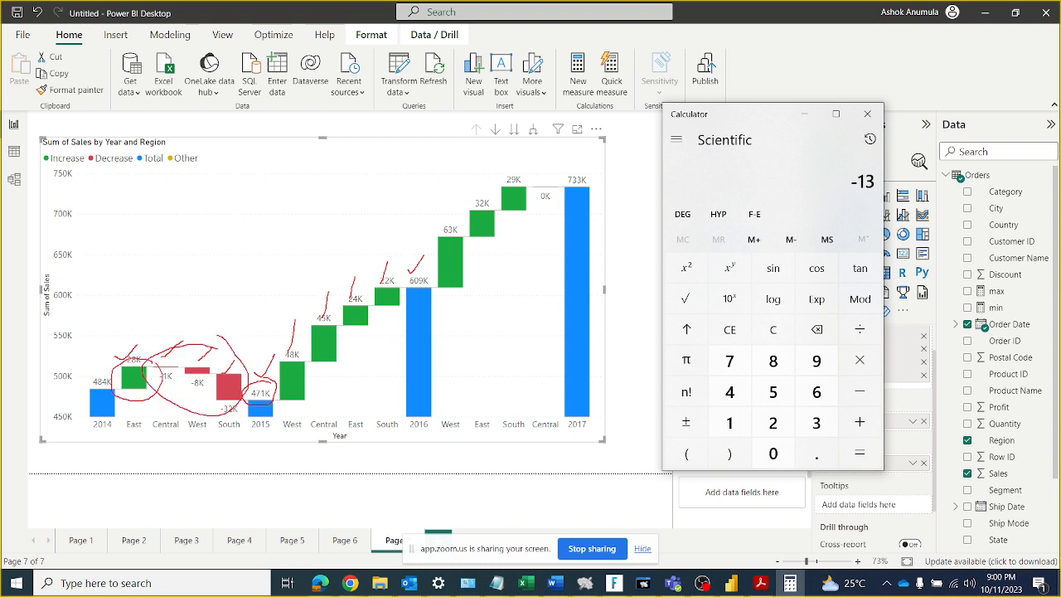
key(Escape)
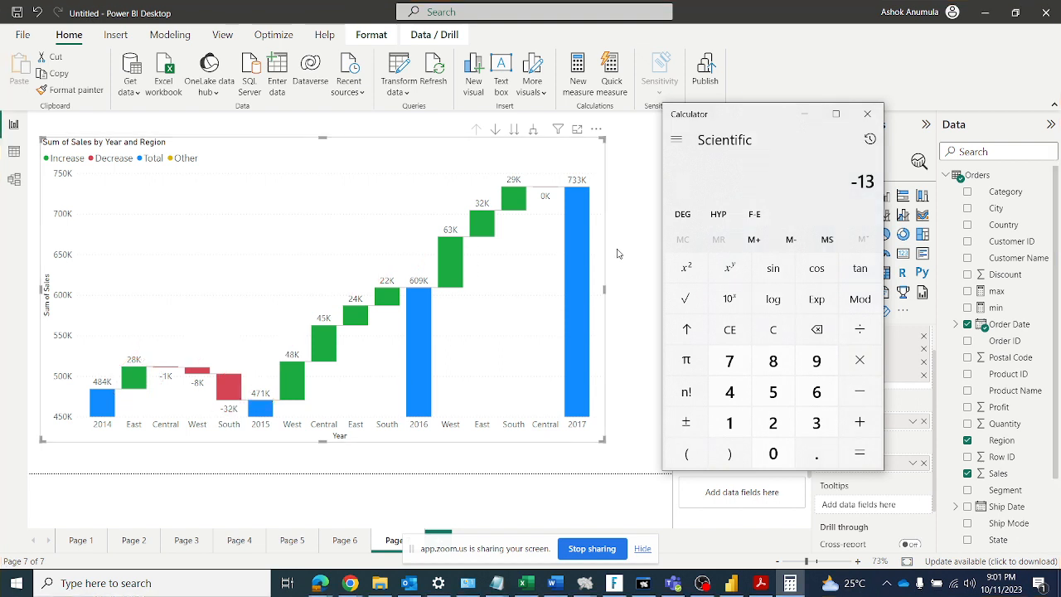
click(808, 116)
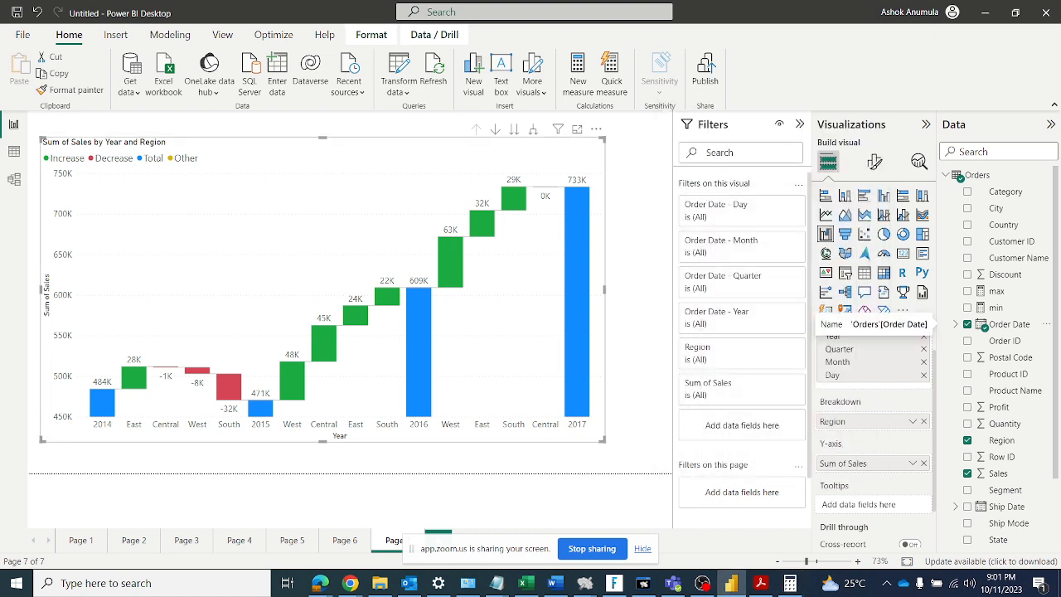
- Mark the 2016 and 2017 totals and the regional changes between them with temporary pen strokes, circling the Central change
mouse_move(437, 418)
mouse_down()
mouse_move(416, 416)
mouse_move(426, 443)
mouse_move(436, 419)
mouse_up()
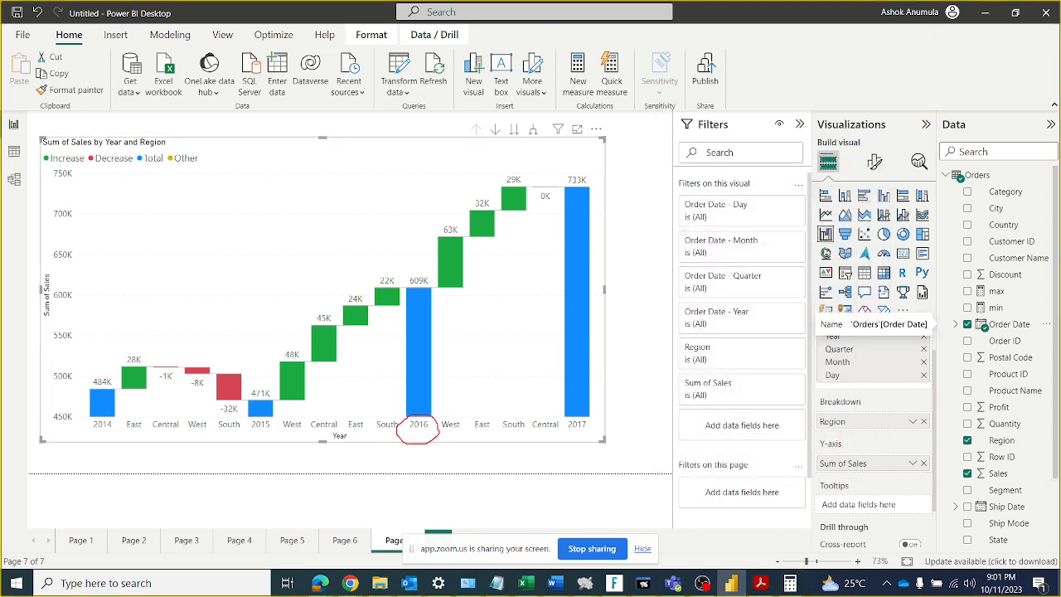
mouse_move(582, 409)
mouse_down()
mouse_move(566, 441)
mouse_move(585, 411)
mouse_up()
drag(414, 271, 428, 248)
drag(557, 174, 593, 156)
mouse_move(441, 229)
mouse_down()
mouse_move(445, 203)
mouse_move(471, 177)
mouse_move(498, 175)
mouse_move(506, 157)
mouse_up()
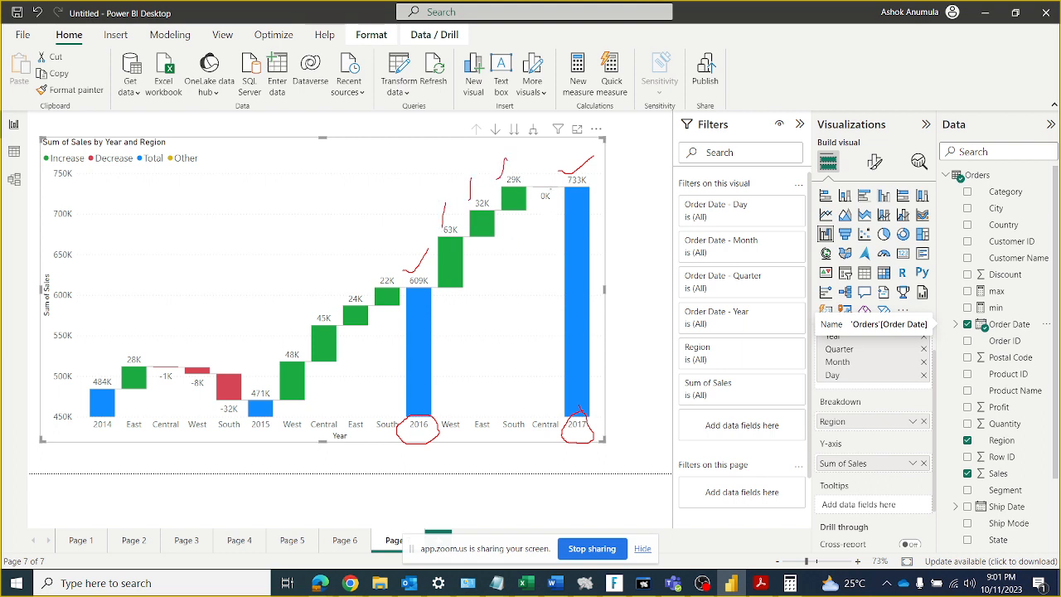
mouse_move(557, 190)
mouse_down()
mouse_move(536, 193)
mouse_move(540, 208)
mouse_move(561, 194)
mouse_up()
- Circle the Central, West and South decreases before the 2015 total with the pen, and clear all pen marks
mouse_move(244, 353)
mouse_down()
mouse_move(191, 333)
mouse_move(149, 374)
mouse_move(243, 414)
mouse_move(245, 338)
mouse_up()
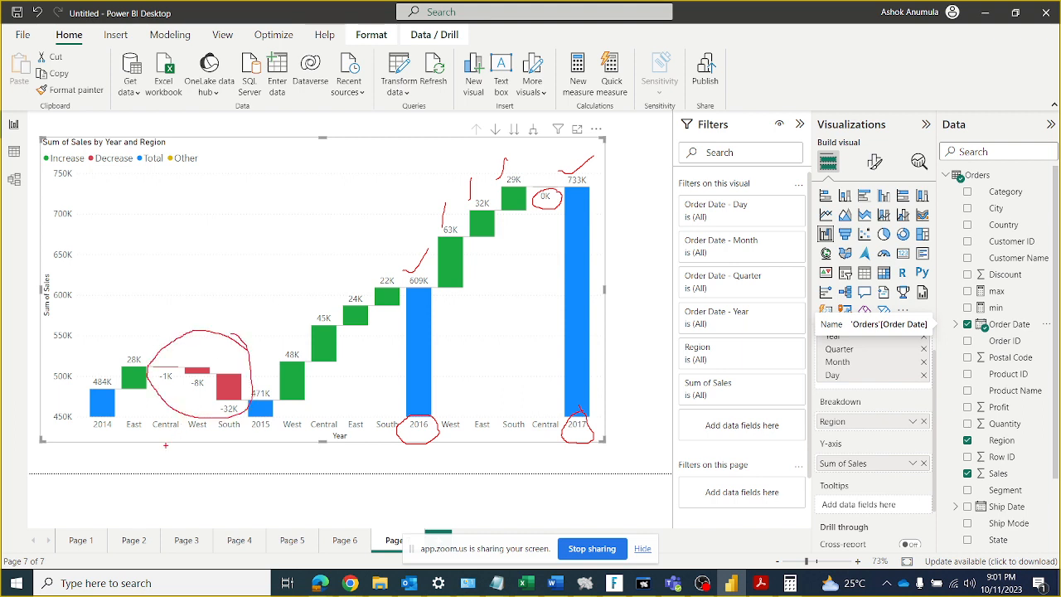
mouse_move(165, 445)
mouse_down()
mouse_move(174, 418)
mouse_move(197, 406)
mouse_up()
drag(217, 445, 224, 429)
key(Escape)
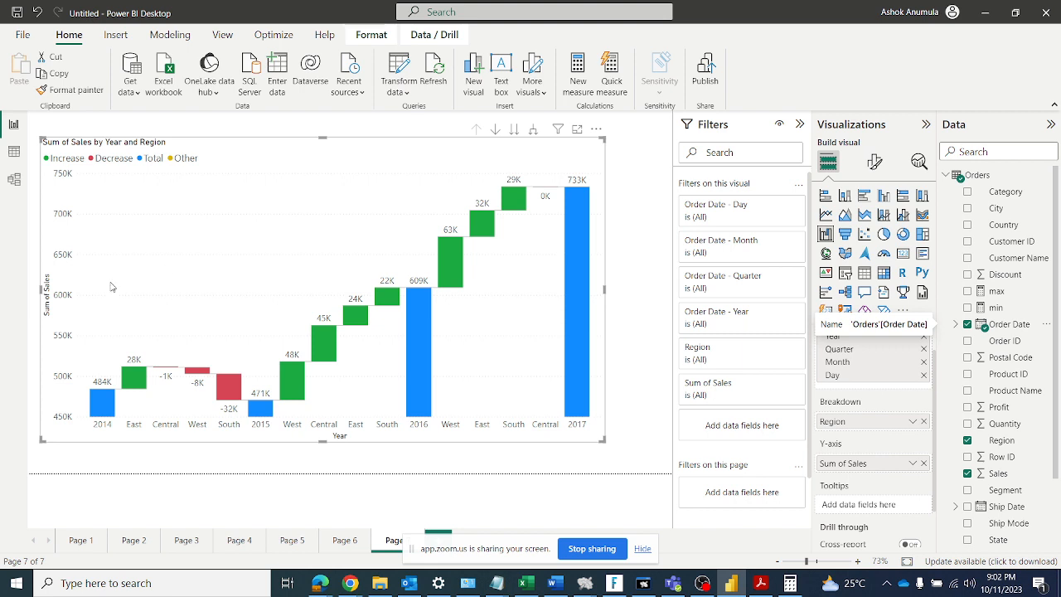
- Mark the waterfall chart's legend entries with temporary pen strokes and clear them
key(ctrl+2)
mouse_move(52, 170)
mouse_down()
mouse_move(88, 135)
mouse_move(108, 174)
mouse_move(133, 132)
mouse_up()
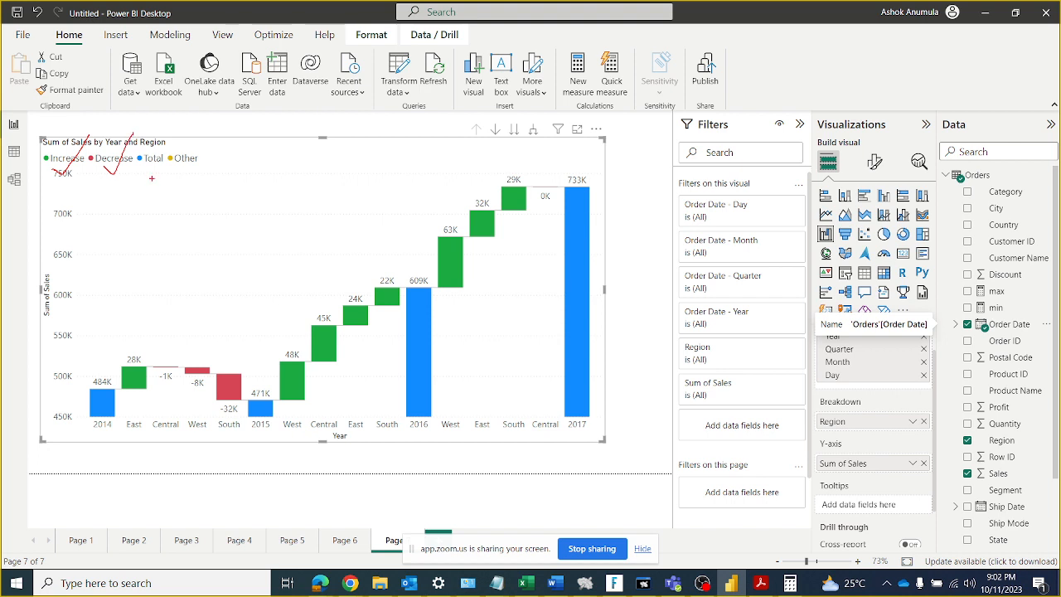
mouse_move(152, 169)
mouse_down()
mouse_move(166, 148)
mouse_move(225, 143)
mouse_up()
key(Escape)
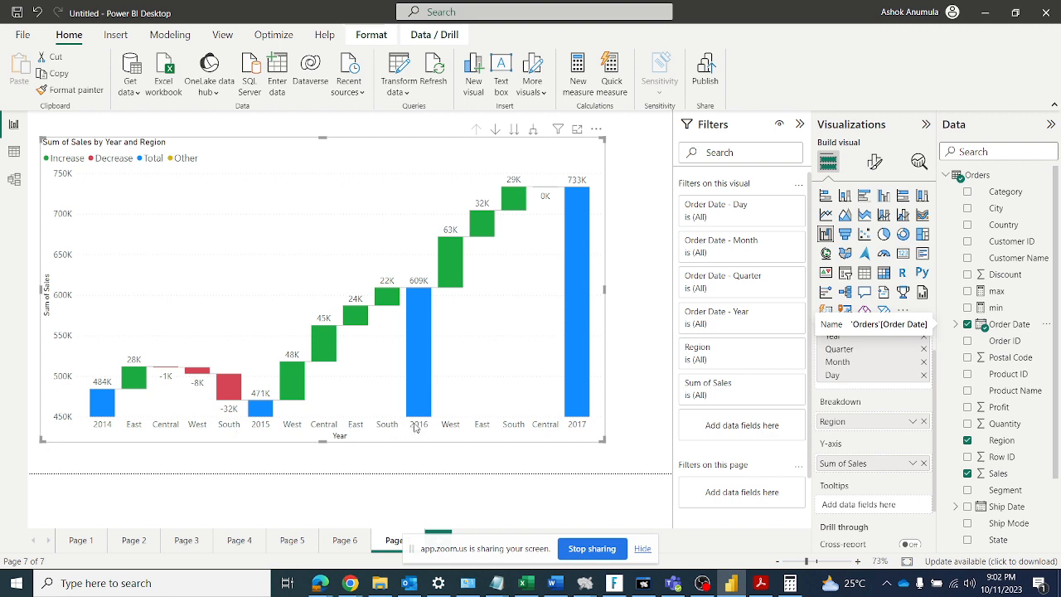
- Replace Region with Category as the waterfall chart's breakdown field
scroll(903, 429, up, 1)
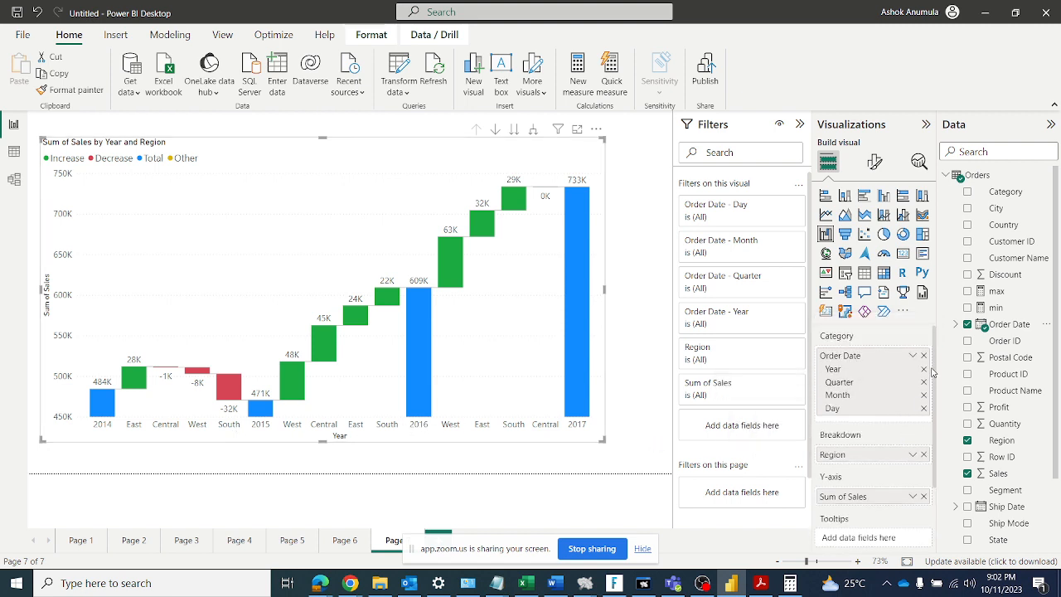
click(924, 455)
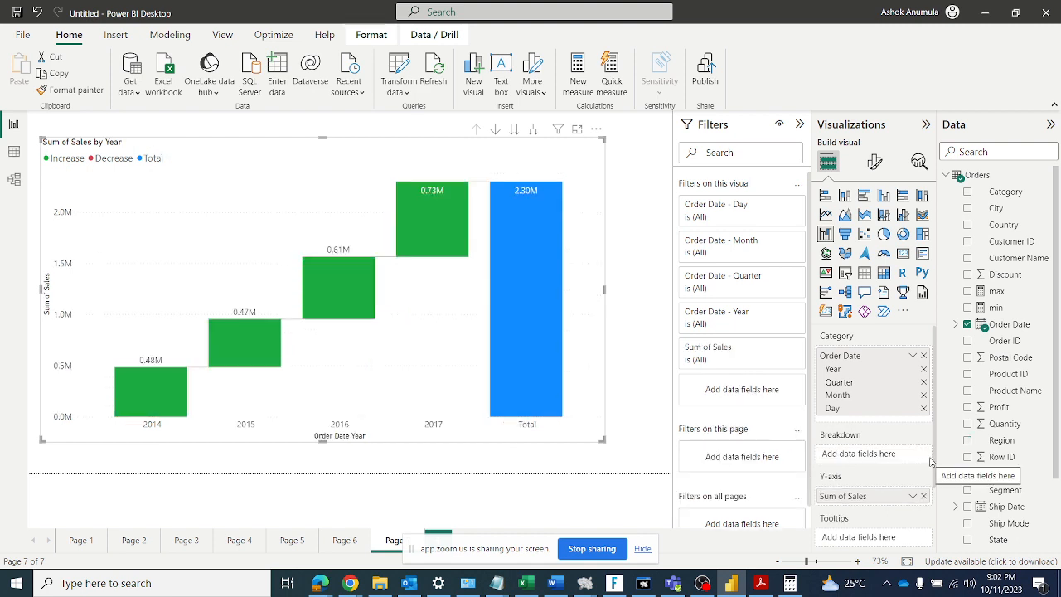
drag(1011, 193, 878, 457)
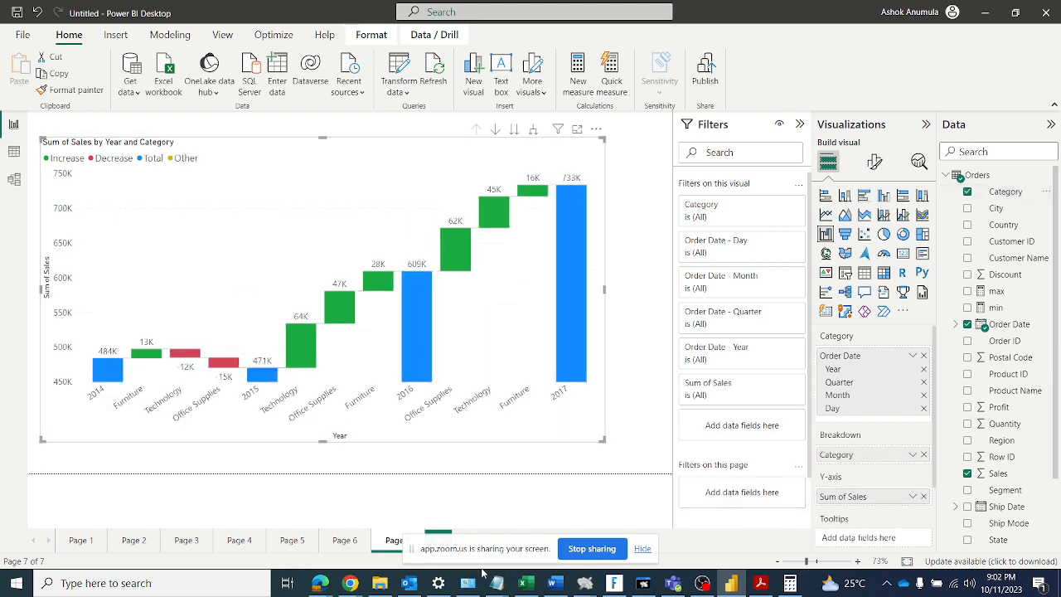
- Hide the screen-sharing bar and dismiss the upgrade notice in the Zoom meeting in Chrome
click(642, 550)
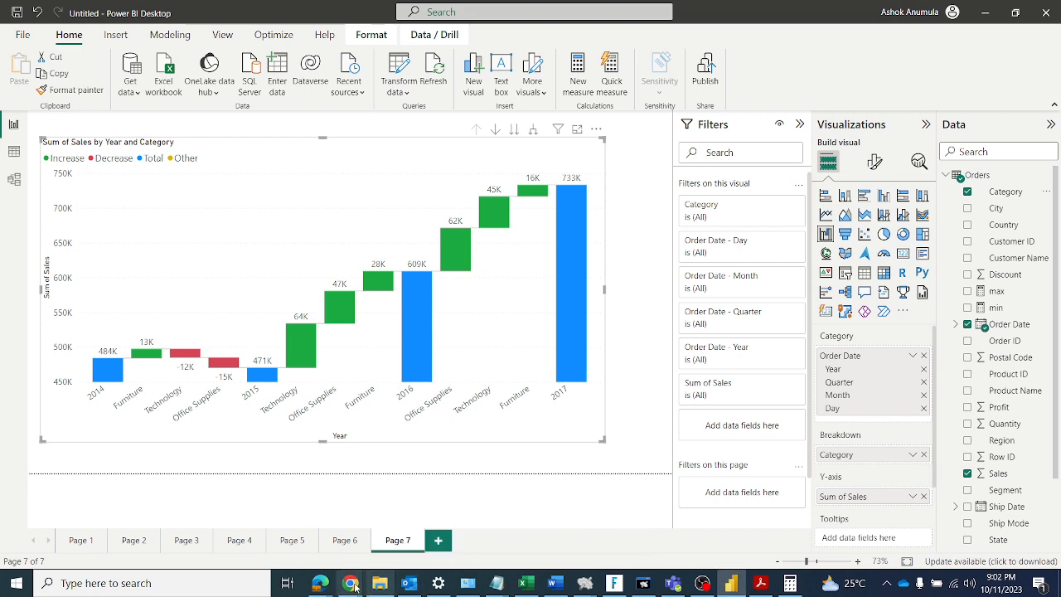
mouse_move(350, 582)
click(324, 549)
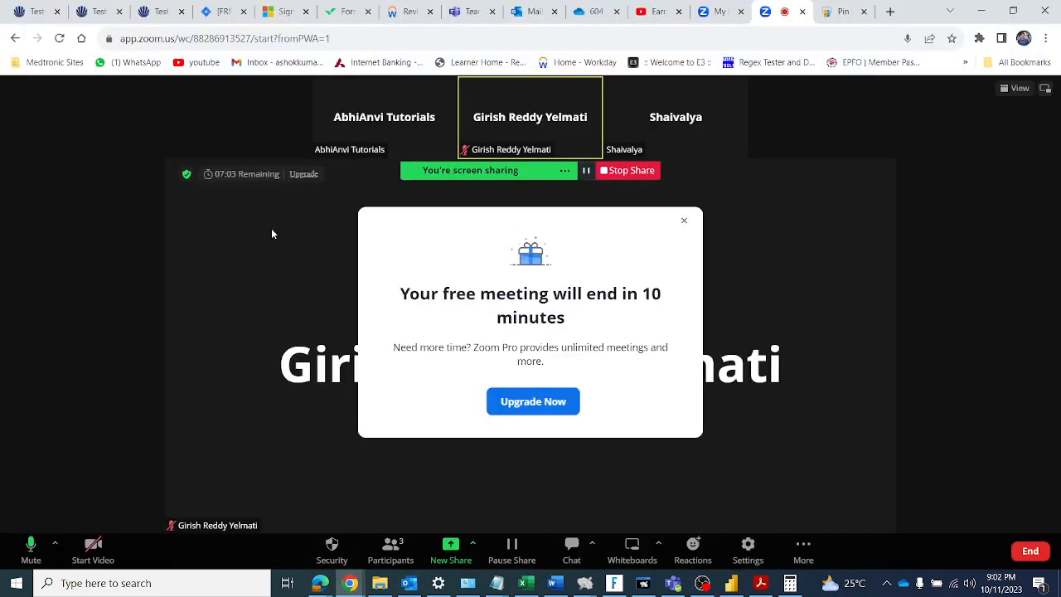
click(685, 224)
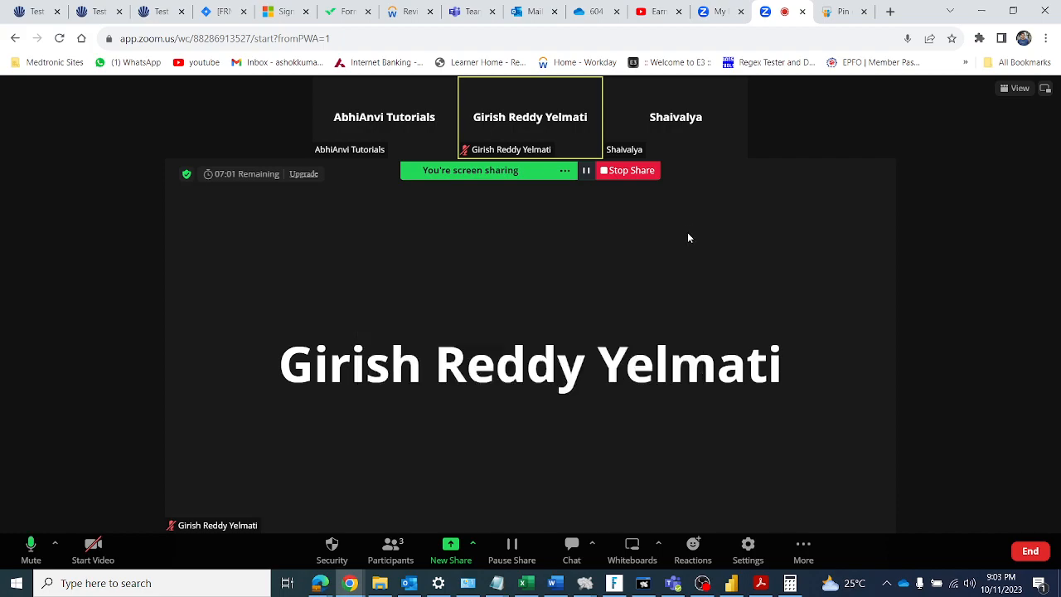
- Switch to Power BI Desktop, mark the category increases and decreases between the yearly totals with temporary pen strokes, and clear them
click(730, 583)
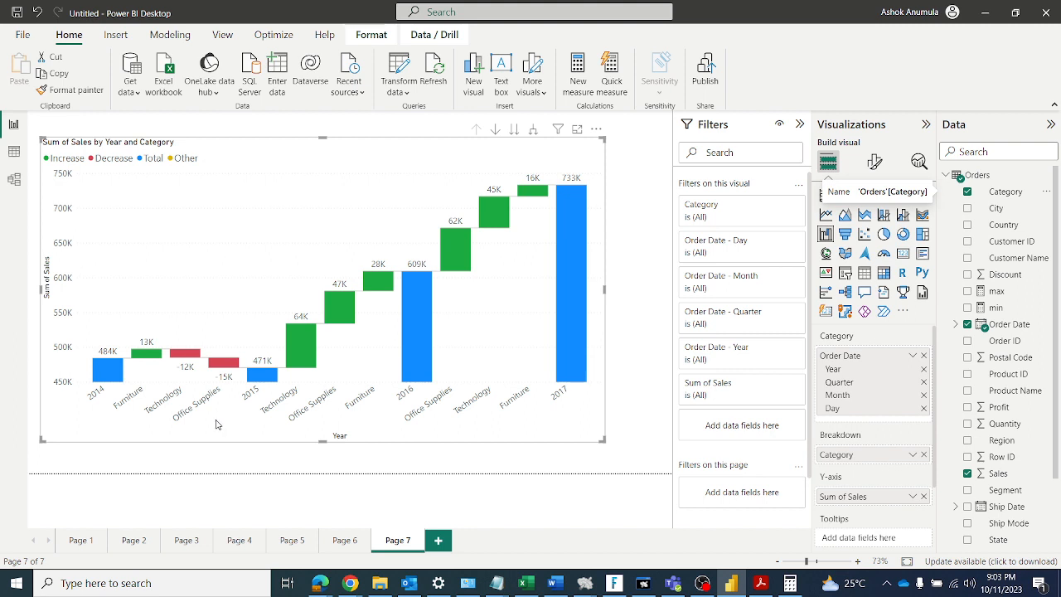
mouse_move(177, 339)
mouse_down()
mouse_move(205, 318)
mouse_move(230, 350)
mouse_move(243, 335)
mouse_up()
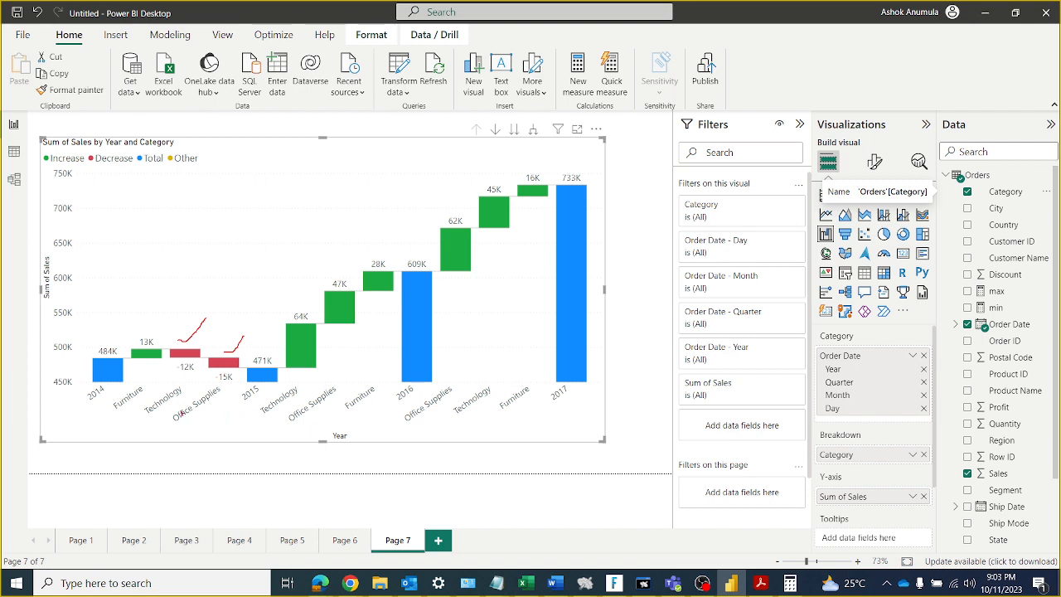
mouse_move(131, 334)
mouse_down()
mouse_move(139, 340)
mouse_move(163, 314)
mouse_up()
mouse_move(274, 316)
mouse_down()
mouse_move(296, 276)
mouse_move(396, 232)
mouse_up()
mouse_move(453, 223)
mouse_down()
mouse_move(473, 181)
mouse_move(542, 162)
mouse_up()
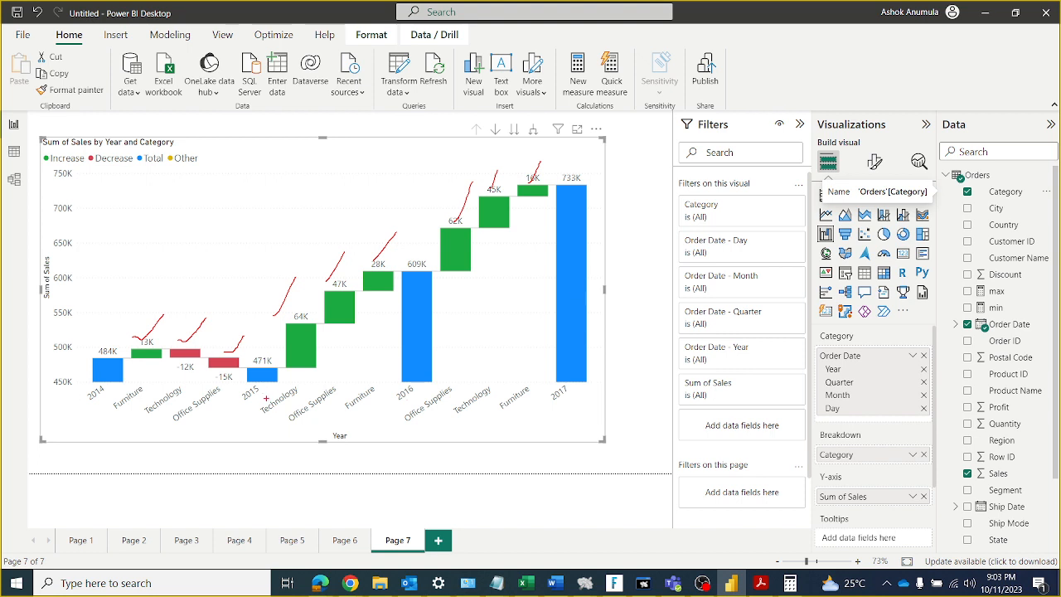
mouse_move(224, 334)
mouse_down()
mouse_move(193, 332)
mouse_move(165, 362)
mouse_move(241, 383)
mouse_move(254, 336)
mouse_up()
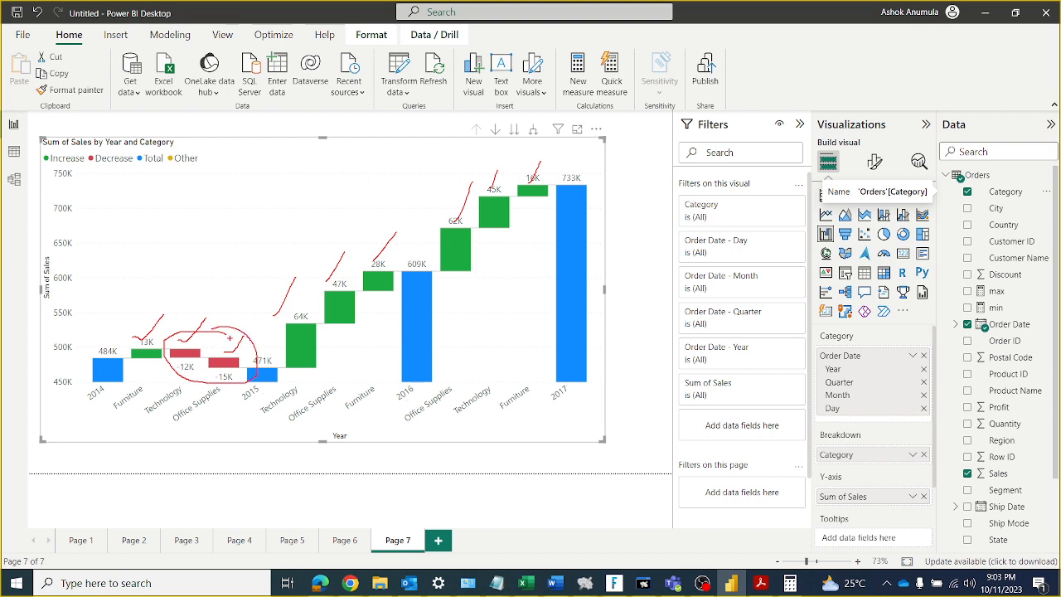
key(Escape)
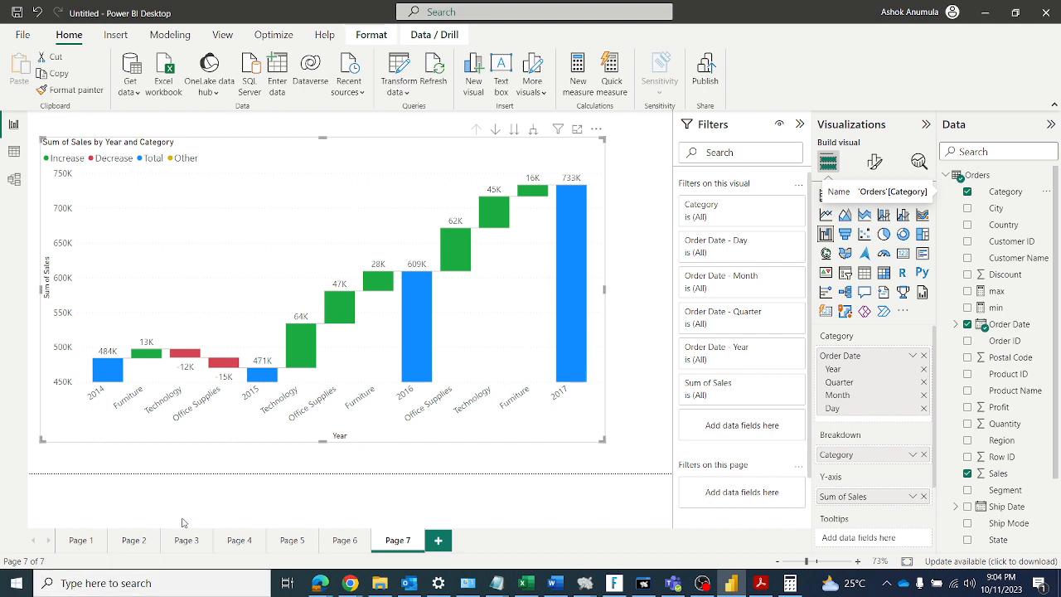
- Check the Zoom meeting in Chrome and return to Power BI Desktop
mouse_move(357, 586)
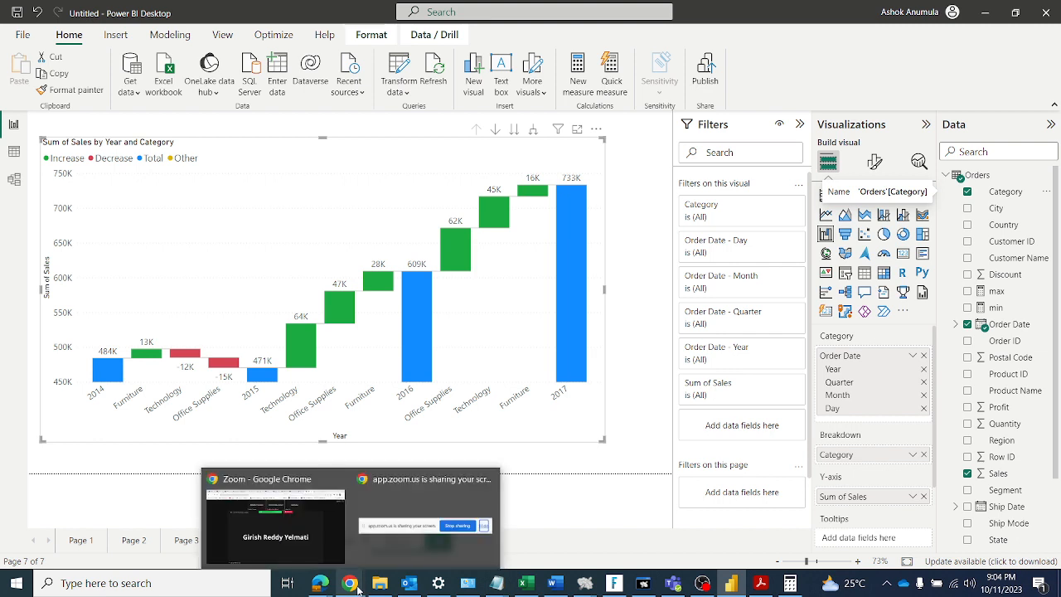
click(331, 547)
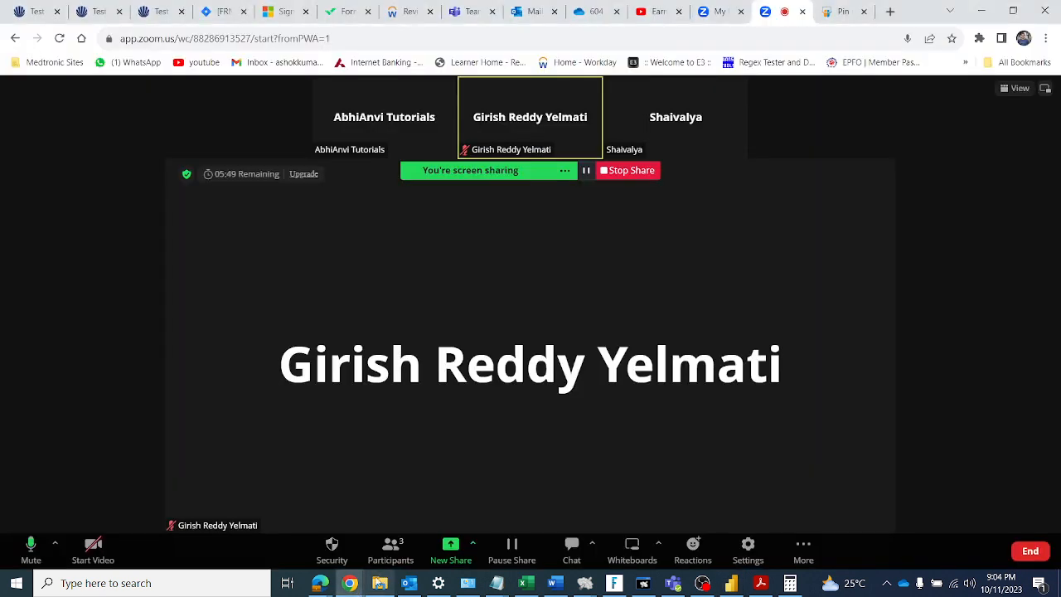
click(736, 584)
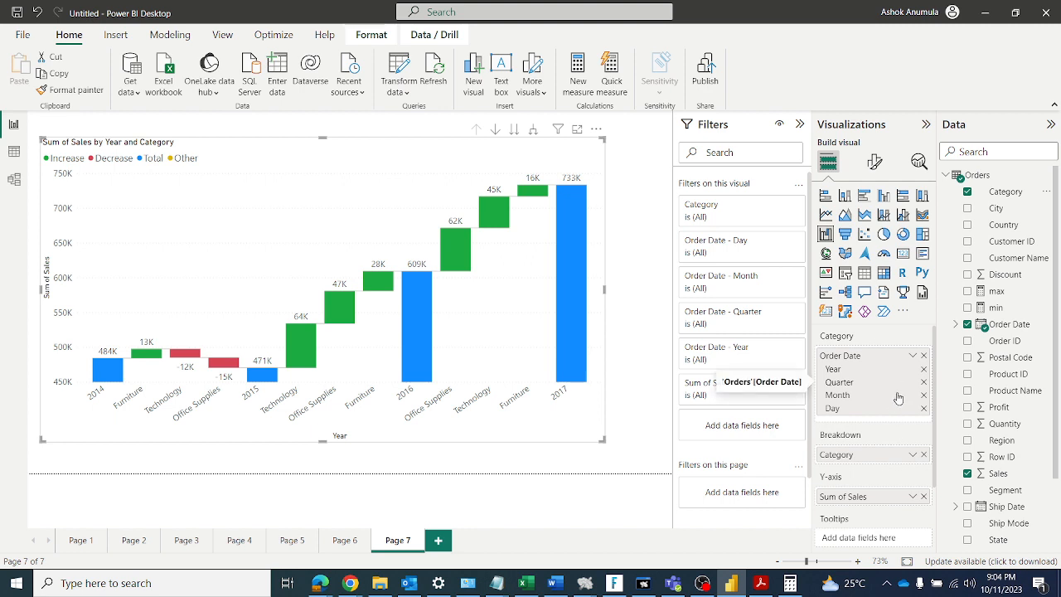
- Replace Category with State as the waterfall chart's breakdown field
scroll(897, 399, down, 2)
scroll(899, 401, up, 2)
scroll(900, 403, down, 2)
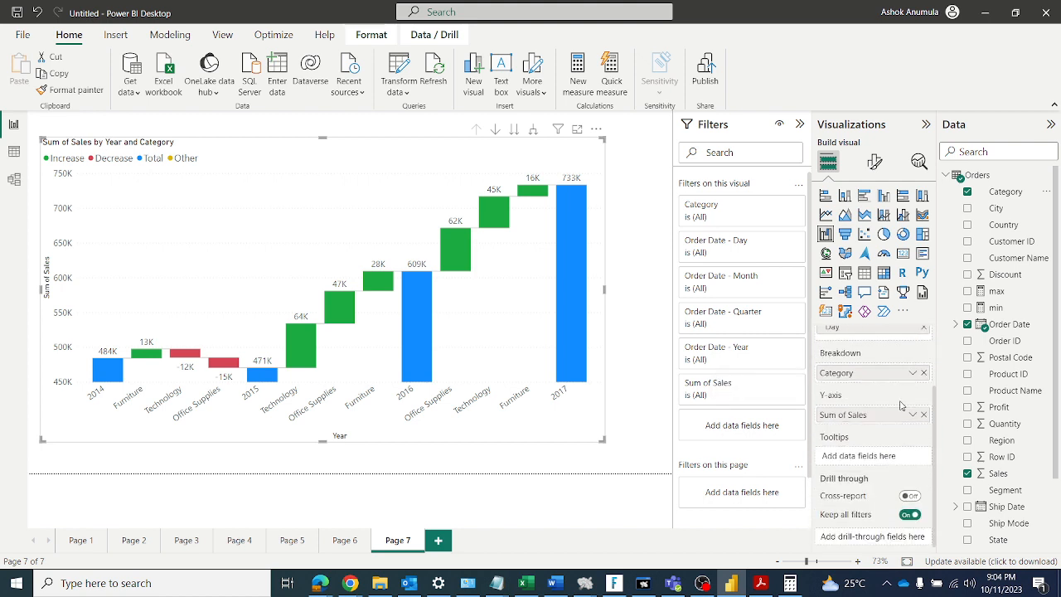
scroll(900, 403, up, 2)
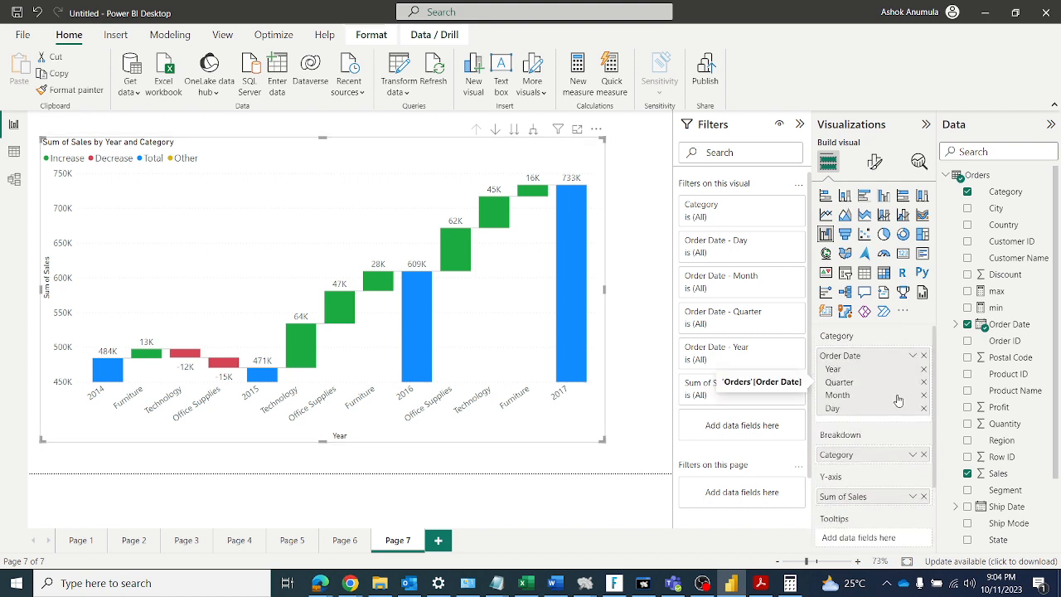
scroll(898, 400, down, 2)
click(923, 386)
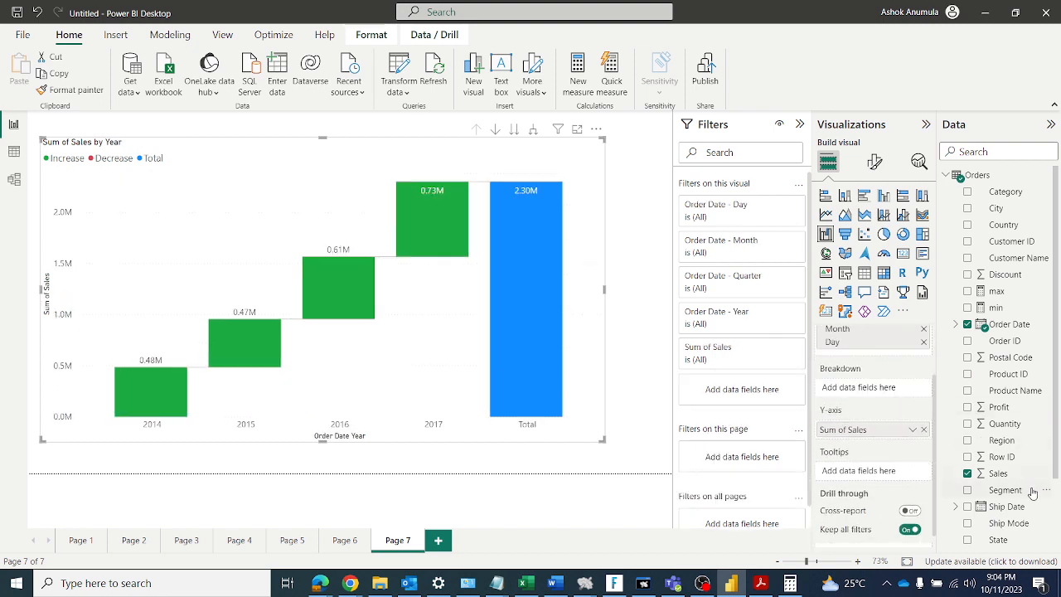
drag(1004, 540, 879, 387)
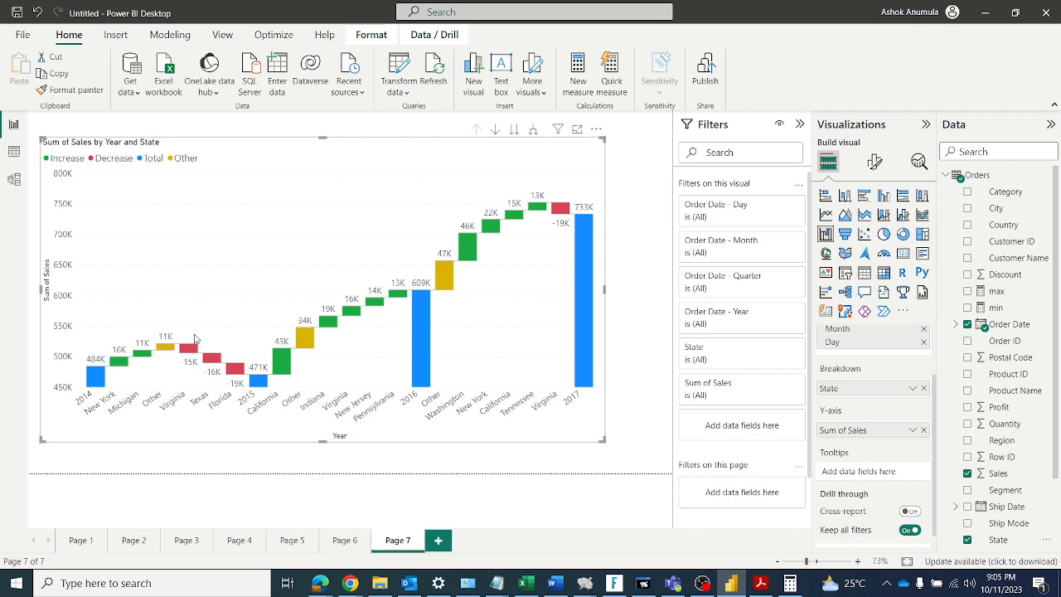
- Circle the three yellow Other bars in the state breakdown with the pen, and clear the marks
key(ctrl+2)
mouse_move(174, 322)
mouse_down()
mouse_move(153, 333)
mouse_move(176, 355)
mouse_move(175, 322)
mouse_up()
mouse_move(319, 321)
mouse_down()
mouse_move(290, 323)
mouse_move(320, 346)
mouse_move(316, 319)
mouse_up()
mouse_move(455, 256)
mouse_down()
mouse_move(436, 257)
mouse_move(443, 297)
mouse_move(458, 259)
mouse_up()
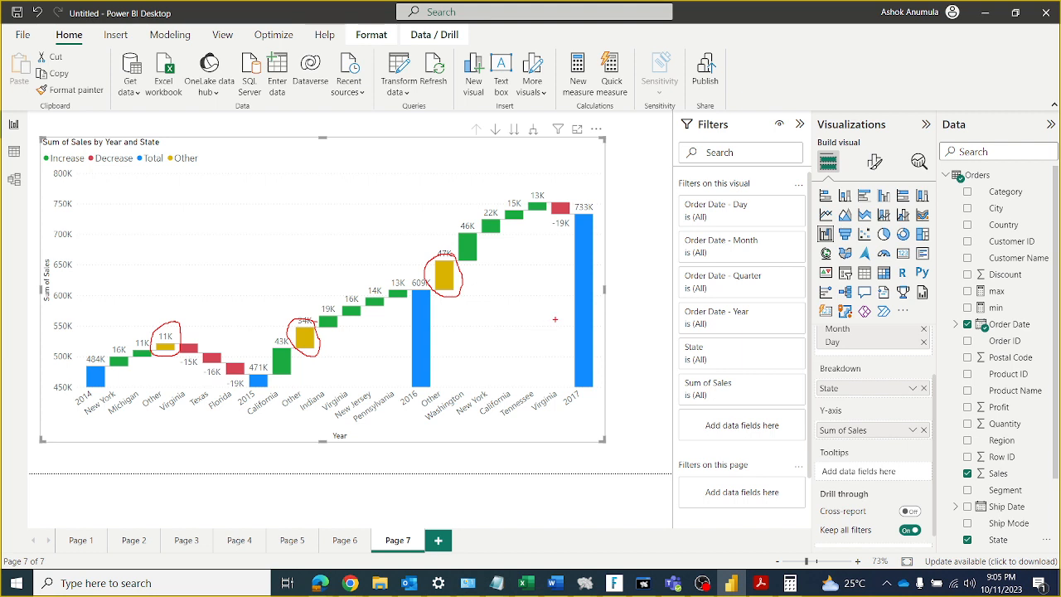
key(Escape)
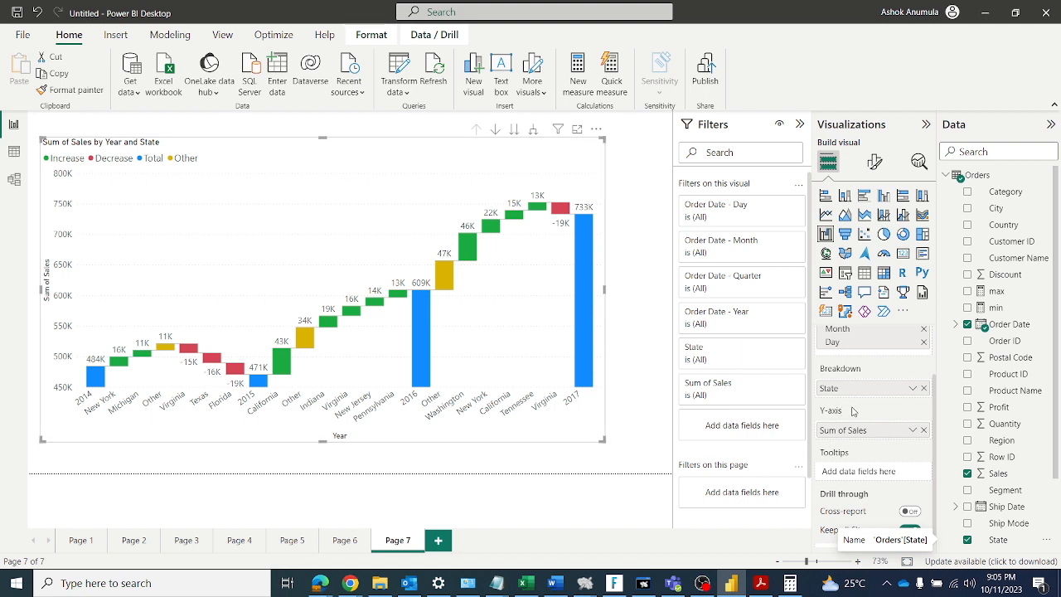
- Circle the State field under Breakdown with the pen and clear the mark
key(ctrl+2)
mouse_move(870, 371)
mouse_down()
mouse_move(804, 374)
mouse_move(857, 403)
mouse_move(872, 372)
mouse_up()
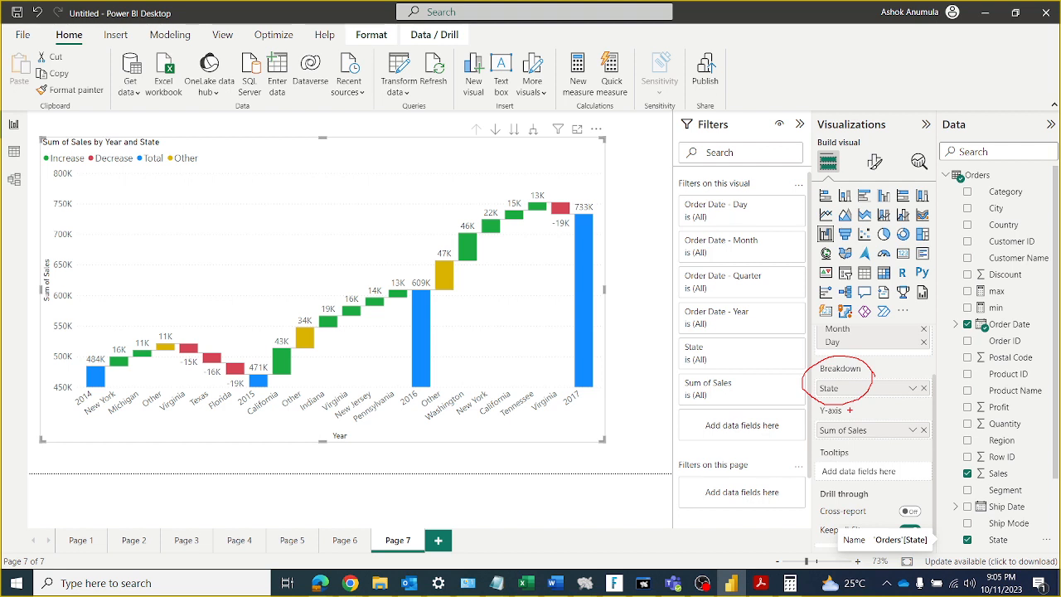
key(Escape)
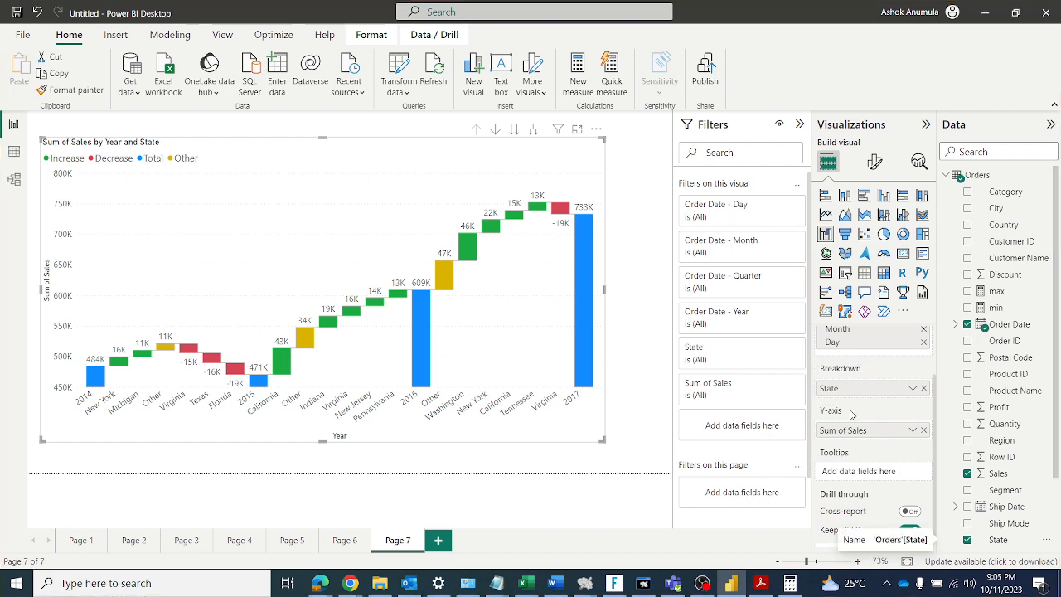